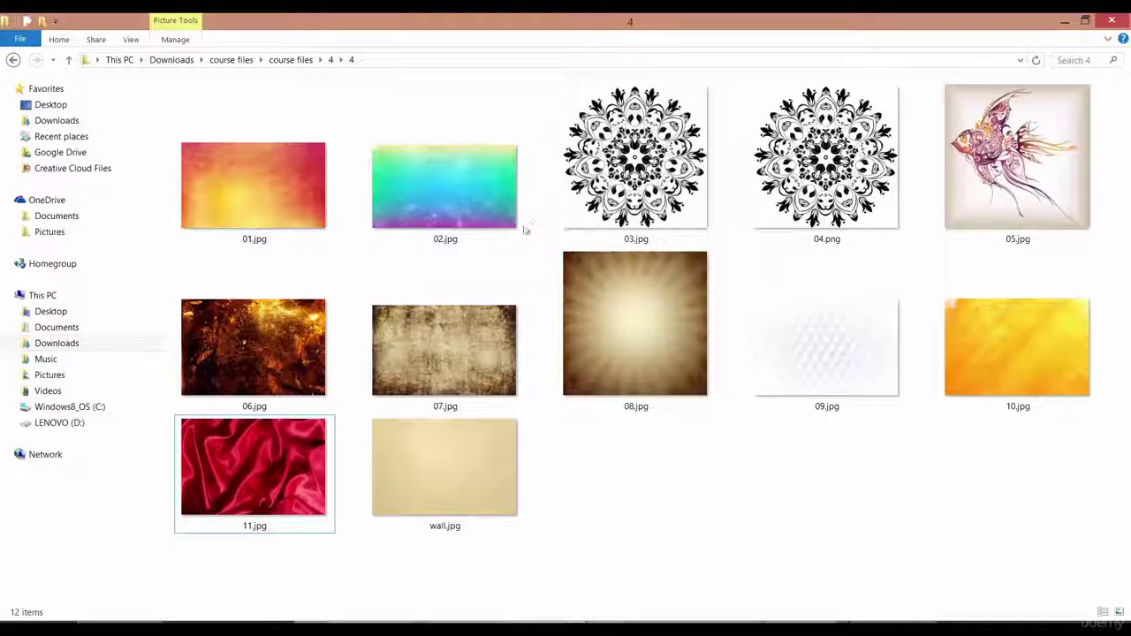
# Open the image 01.jpg from the course files folder in Photoshop
pyautogui.moveTo(256, 235)
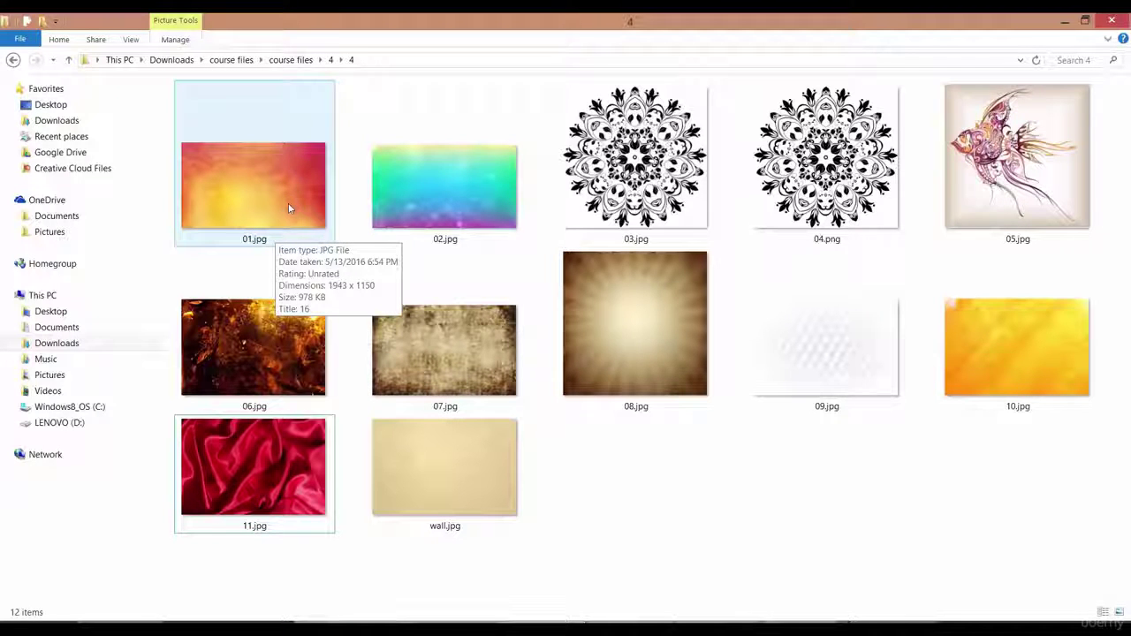
pyautogui.click(285, 215)
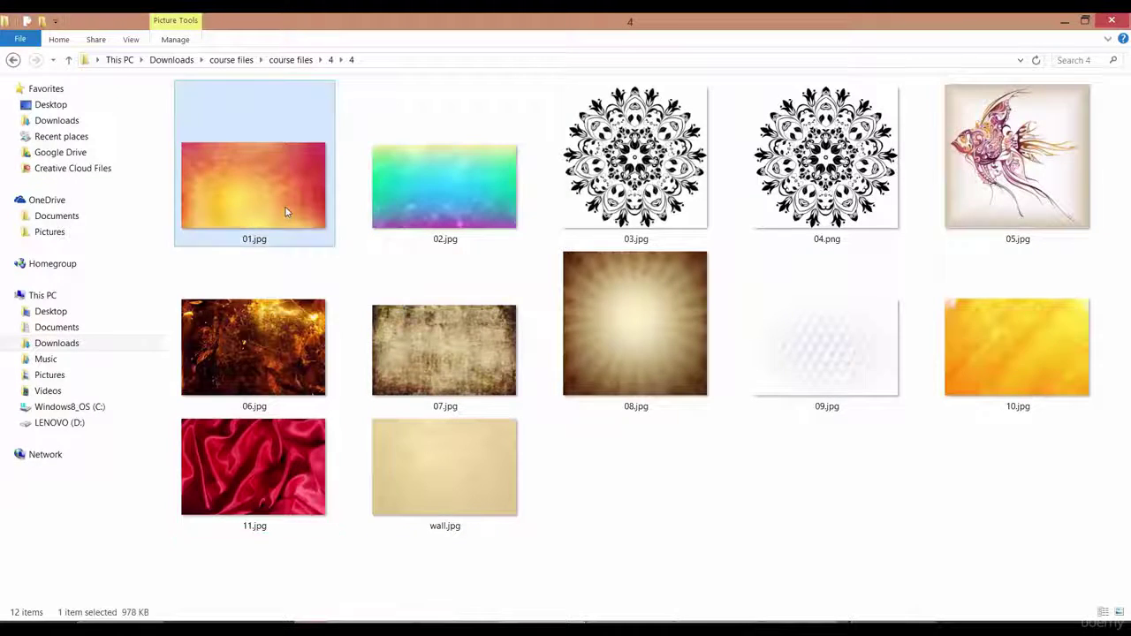
pyautogui.rightClick(286, 215)
pyautogui.moveTo(269, 345)
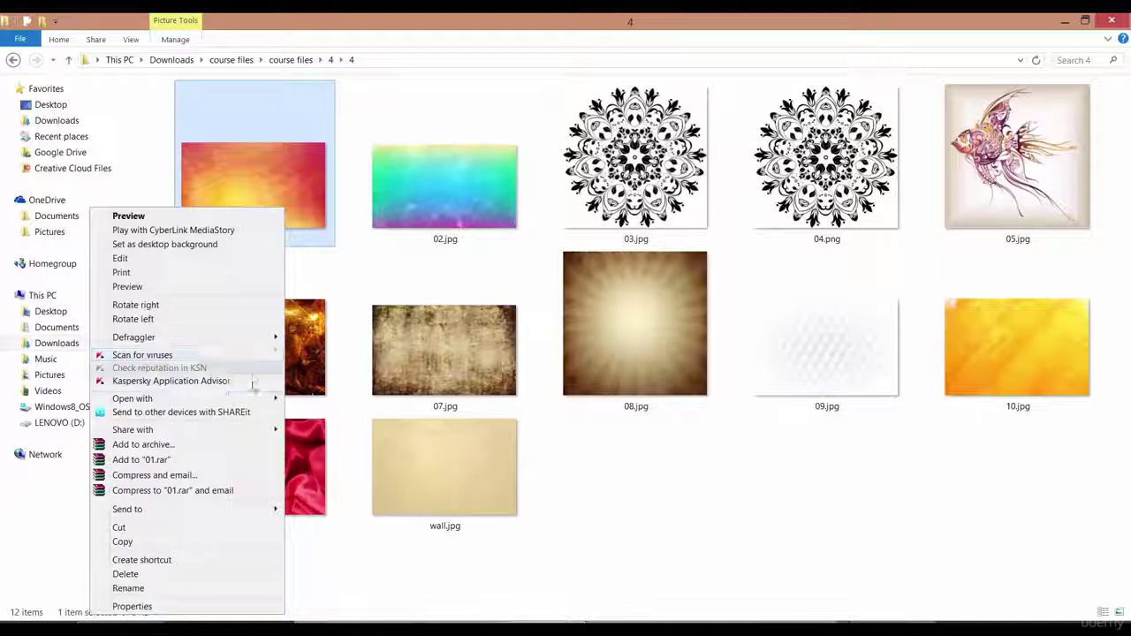
pyautogui.moveTo(257, 403)
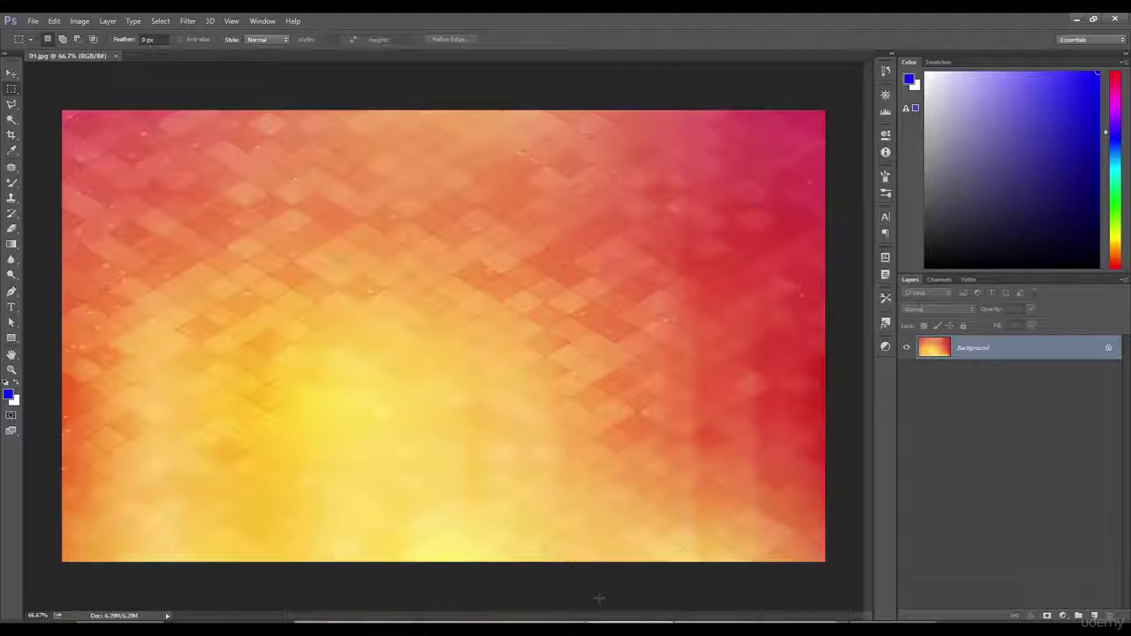
# Return to the course files folder and open 03.jpg in Photoshop as a second document
pyautogui.moveTo(455, 632)
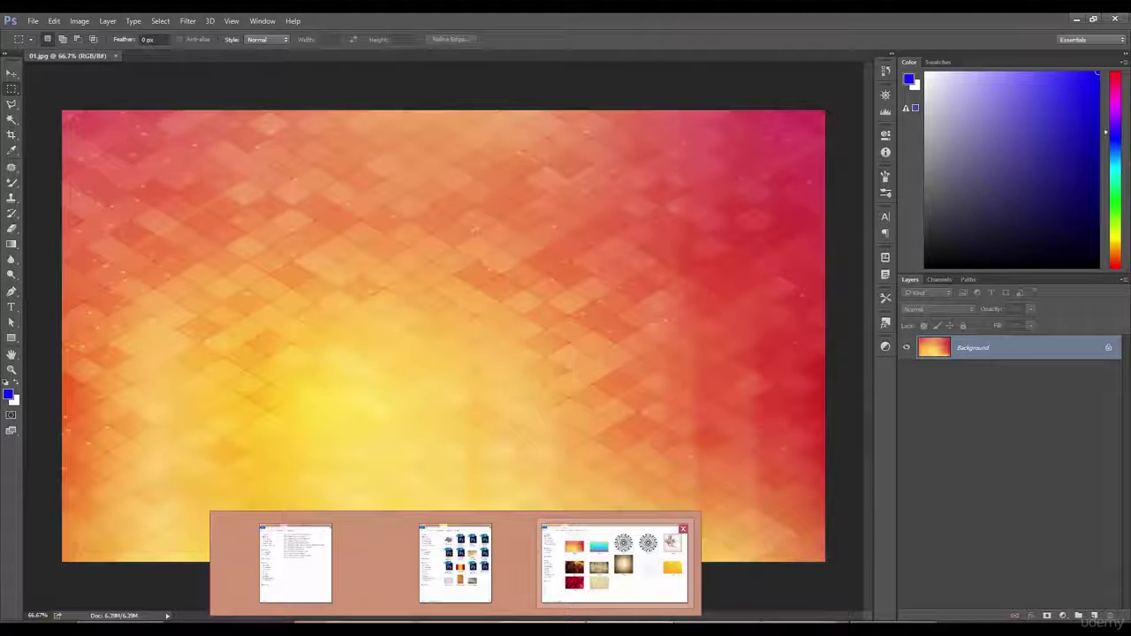
pyautogui.click(614, 562)
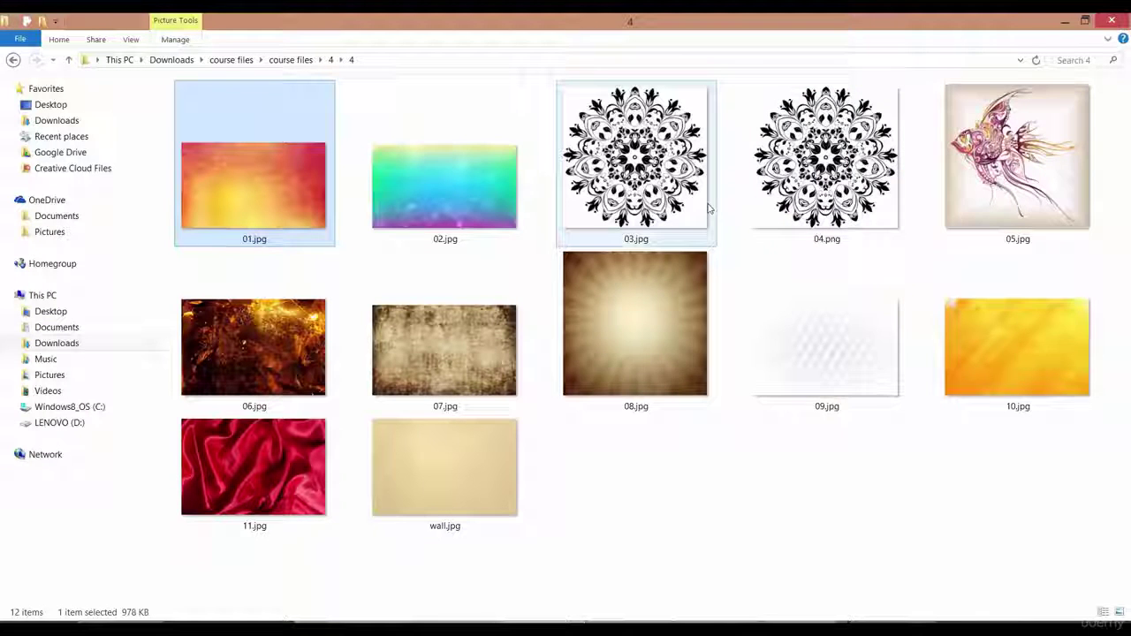
pyautogui.moveTo(675, 207)
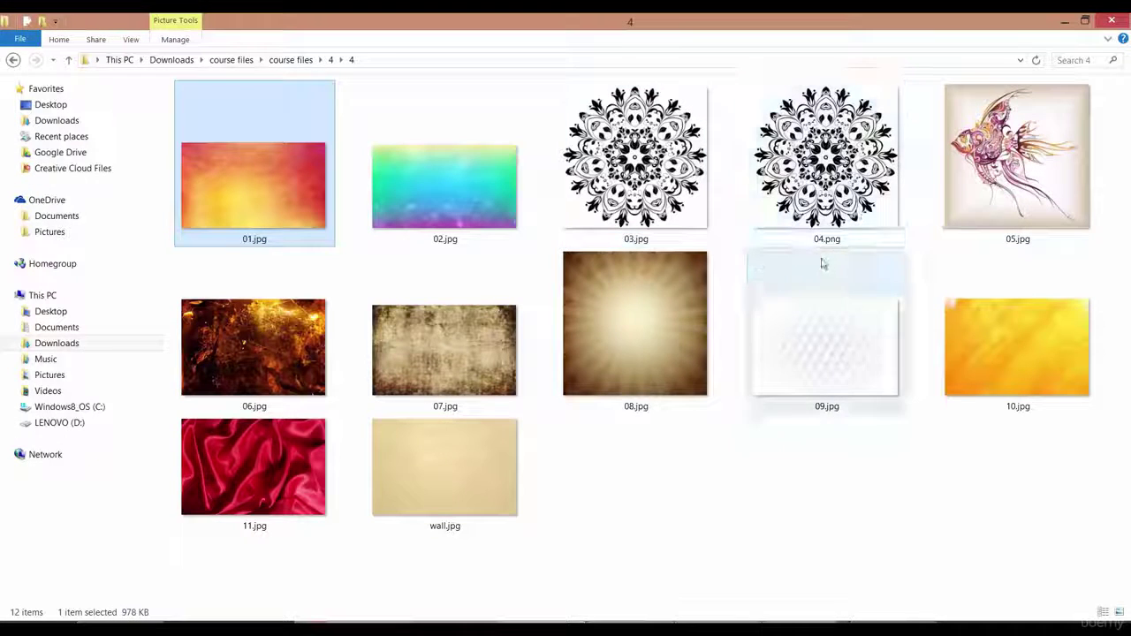
pyautogui.moveTo(845, 248)
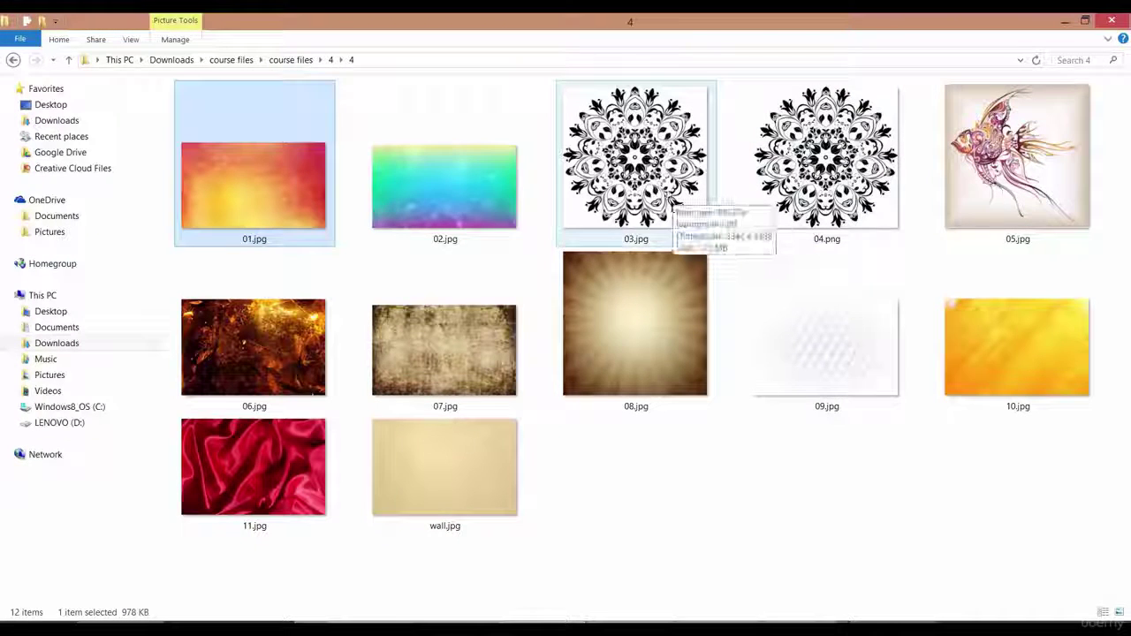
pyautogui.rightClick(652, 183)
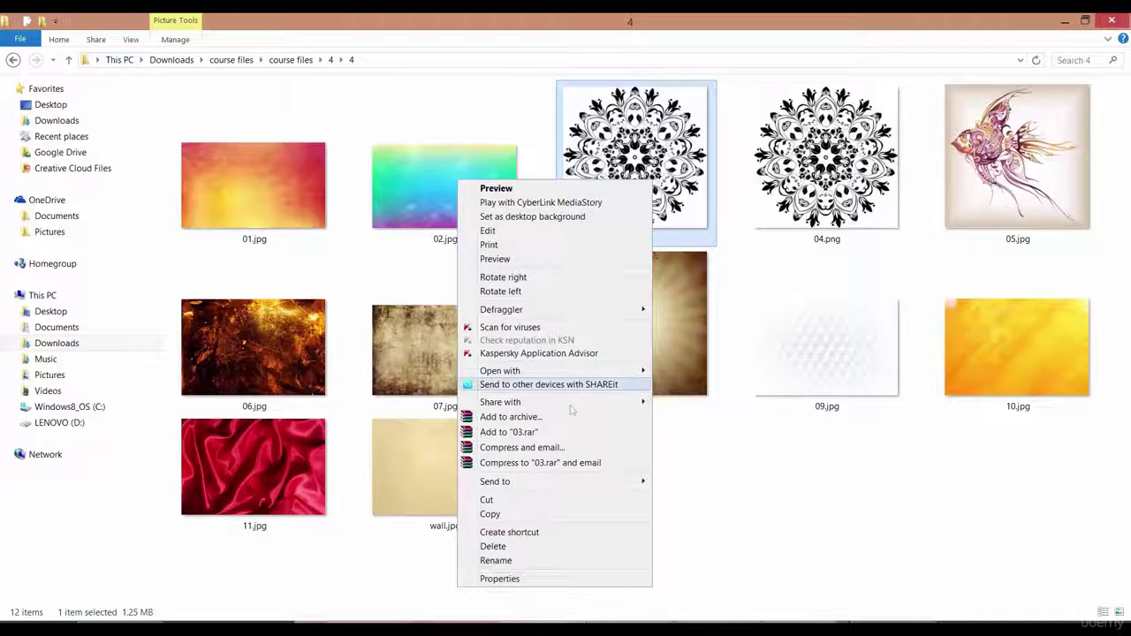
pyautogui.moveTo(589, 375)
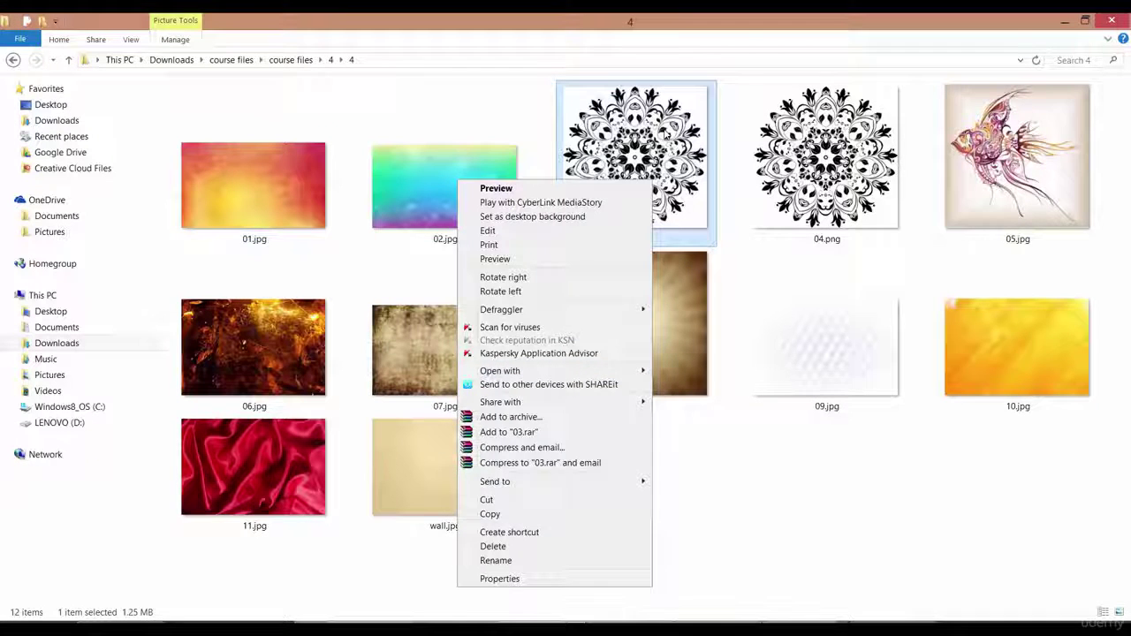
pyautogui.click(667, 137)
pyautogui.moveTo(671, 159); pyautogui.dragTo(643, 198)
pyautogui.moveTo(665, 160); pyautogui.dragTo(687, 36)
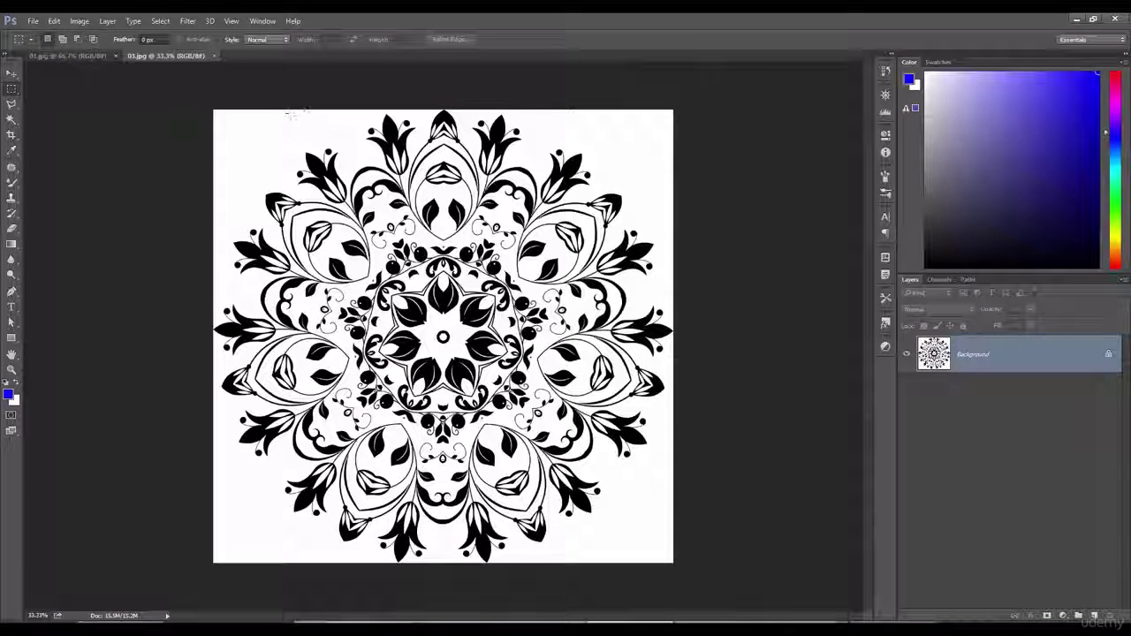
# Select the entire canvas of the 03.jpg document
pyautogui.click(81, 56)
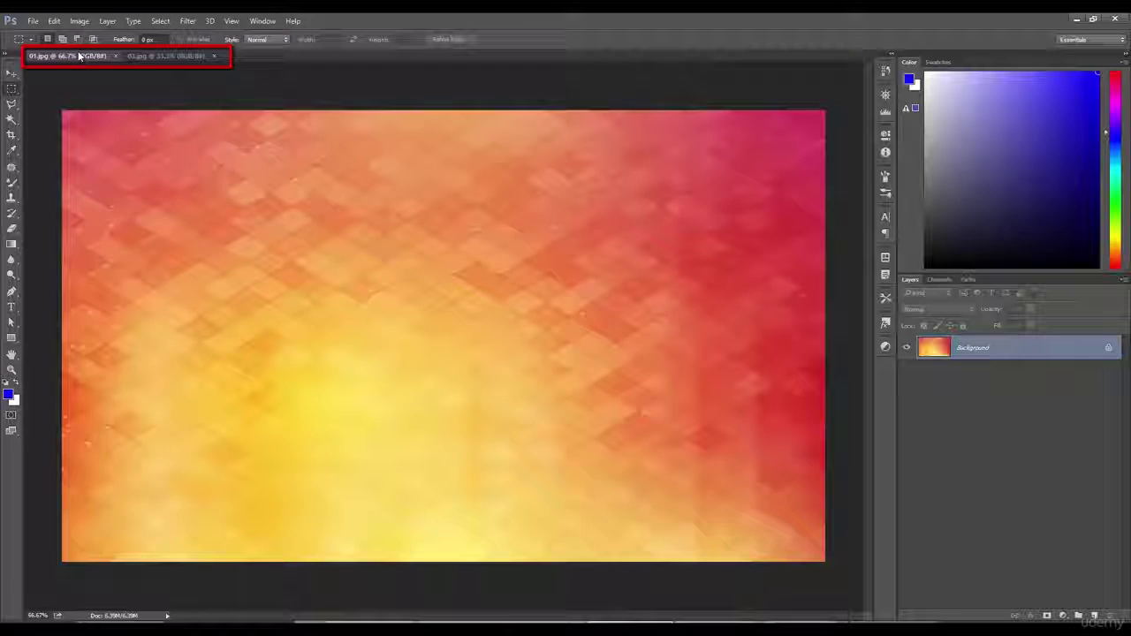
pyautogui.click(189, 57)
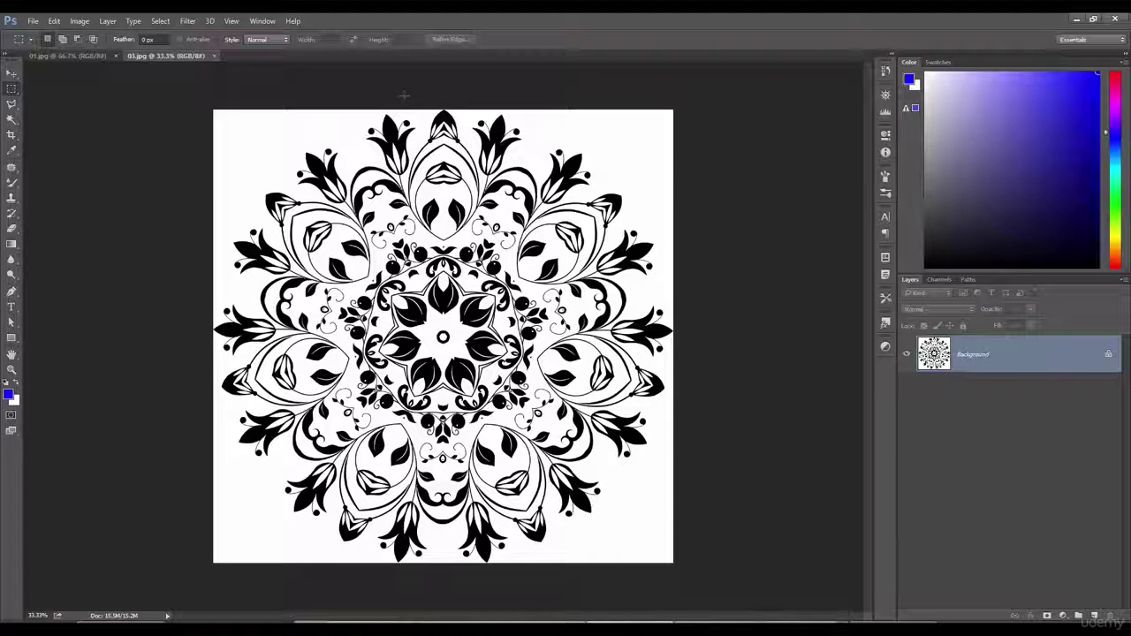
pyautogui.click(157, 23)
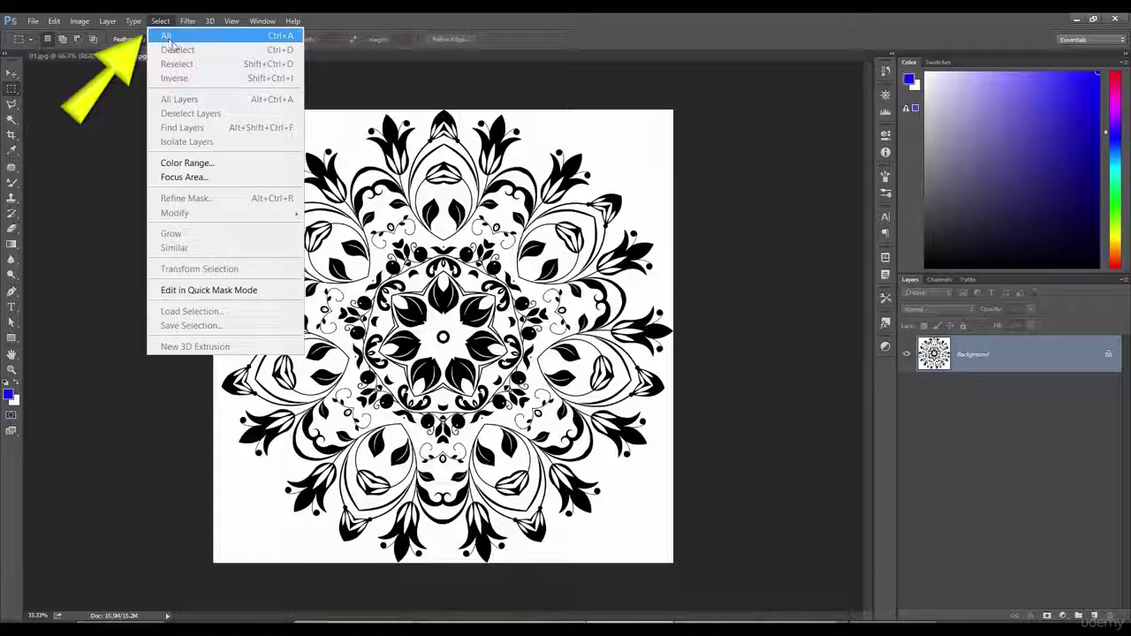
pyautogui.click(178, 41)
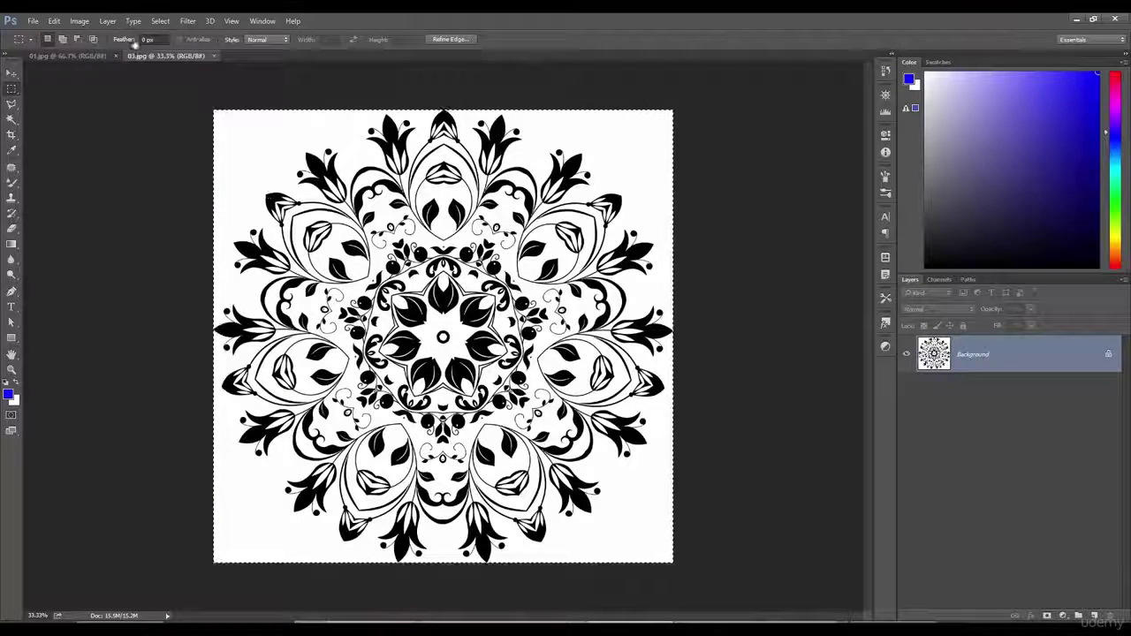
pyautogui.click(160, 21)
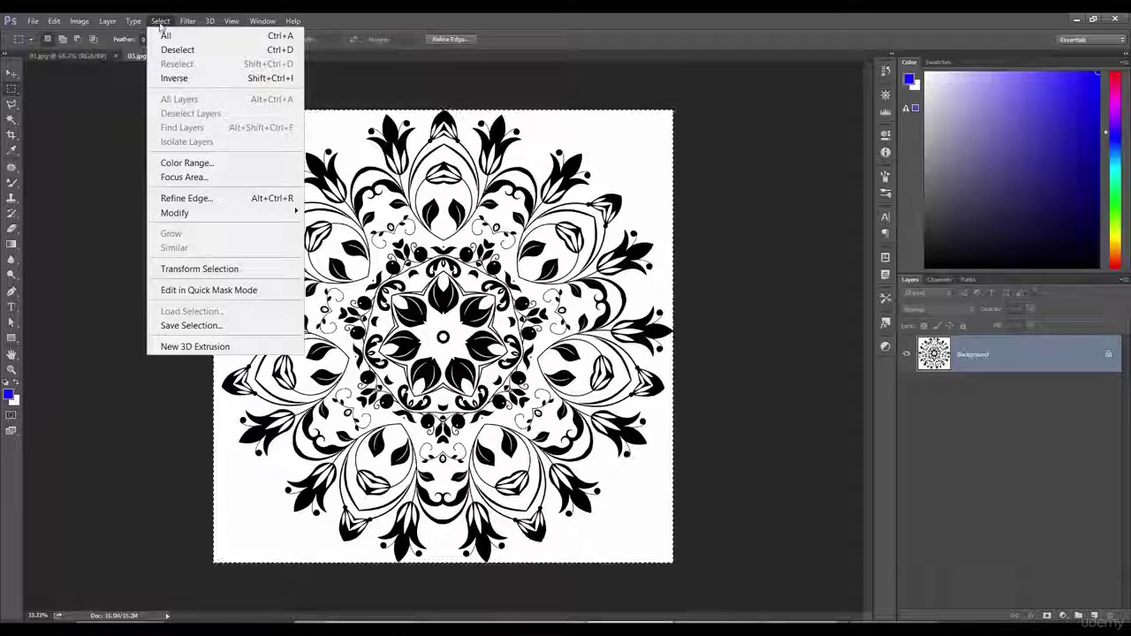
pyautogui.click(168, 49)
pyautogui.click(187, 21)
pyautogui.moveTo(160, 21)
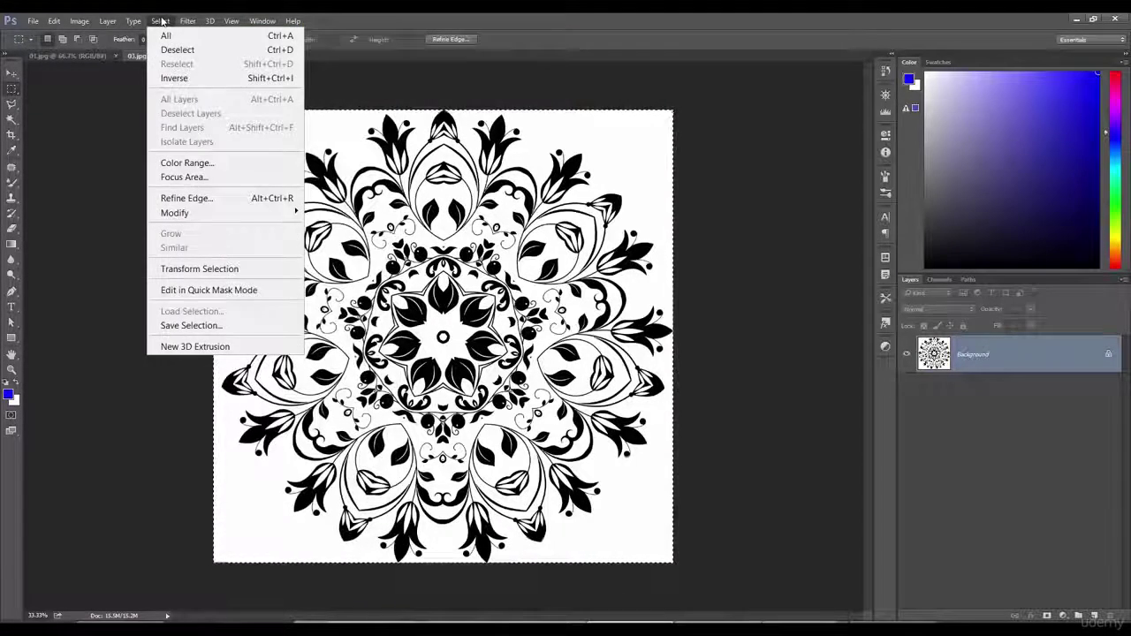
pyautogui.click(211, 38)
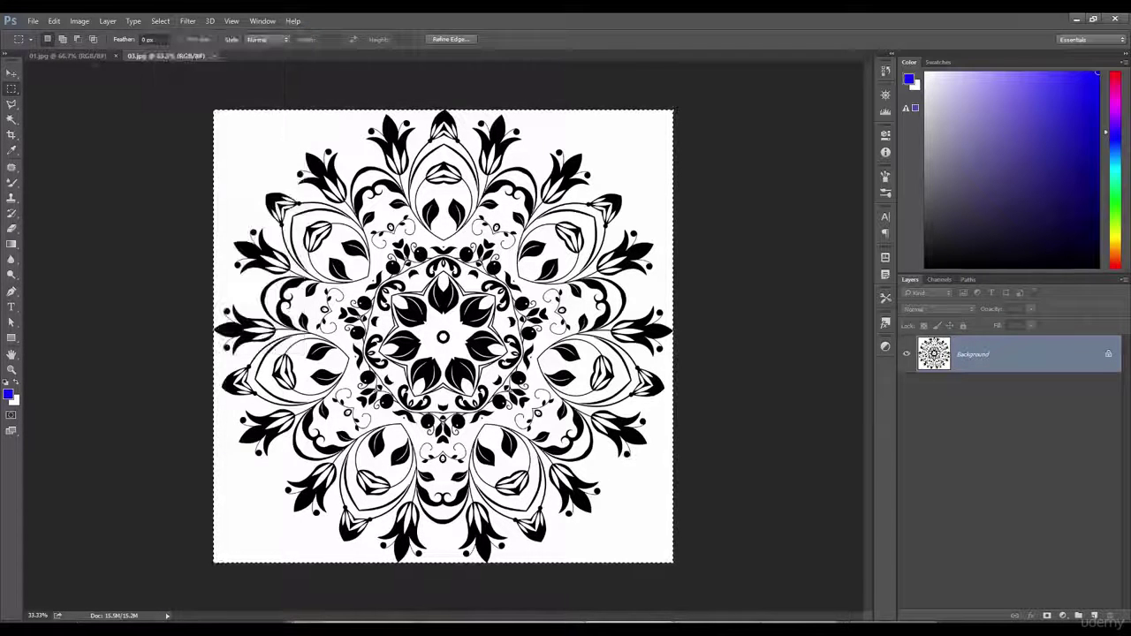
# Copy the selected ornament from 03.jpg and paste it into the 01.jpg document
pyautogui.click(55, 21)
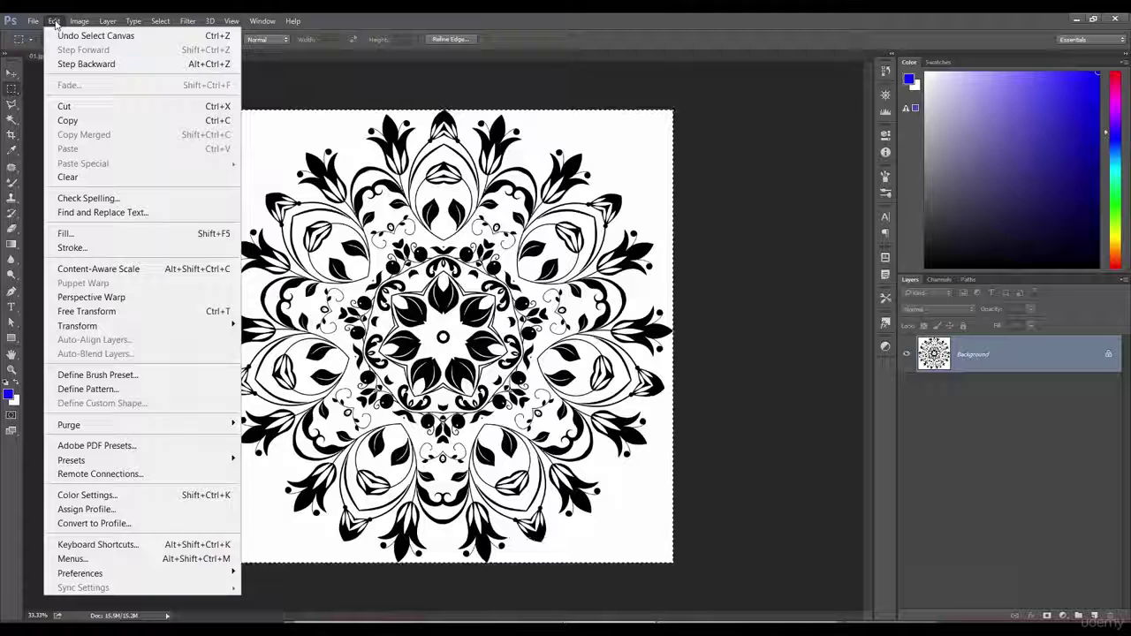
pyautogui.click(122, 122)
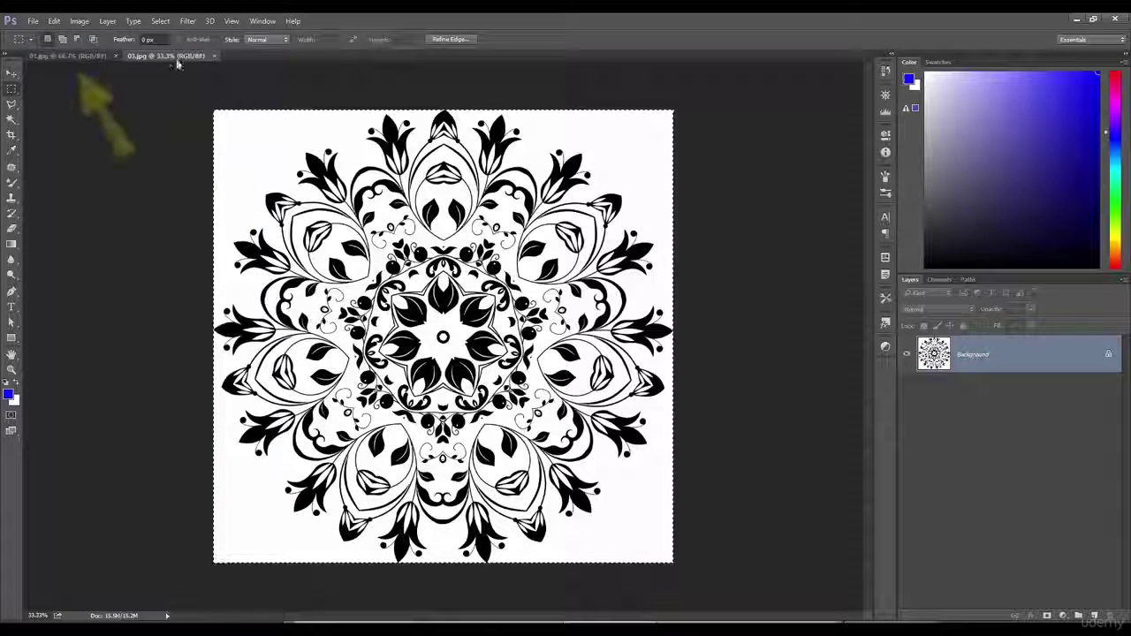
pyautogui.click(96, 54)
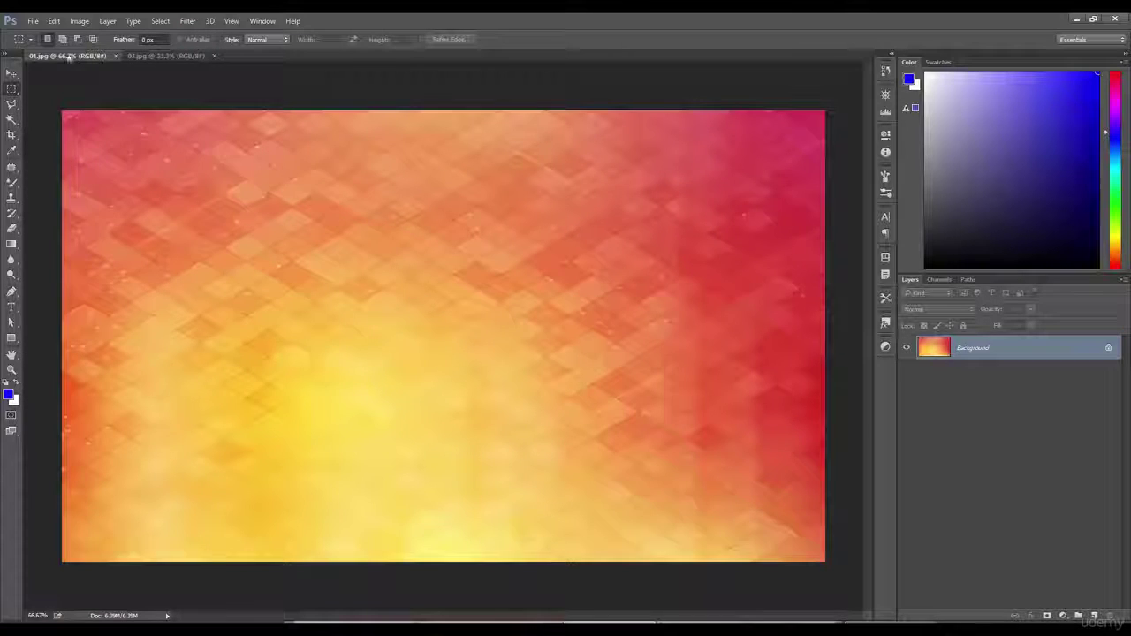
pyautogui.click(54, 21)
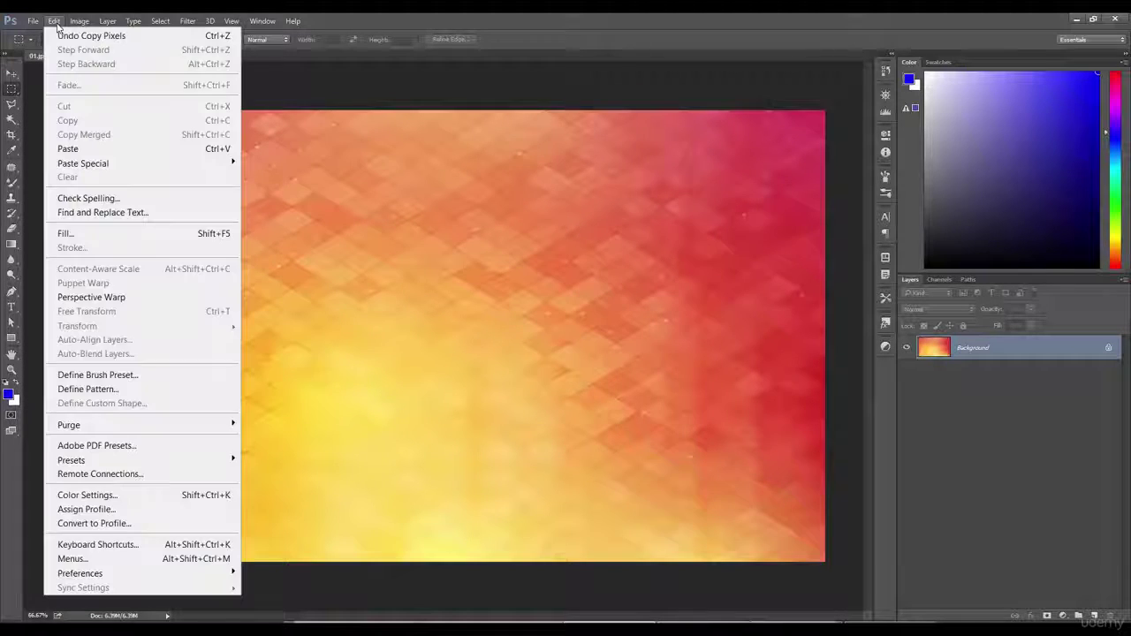
pyautogui.click(137, 155)
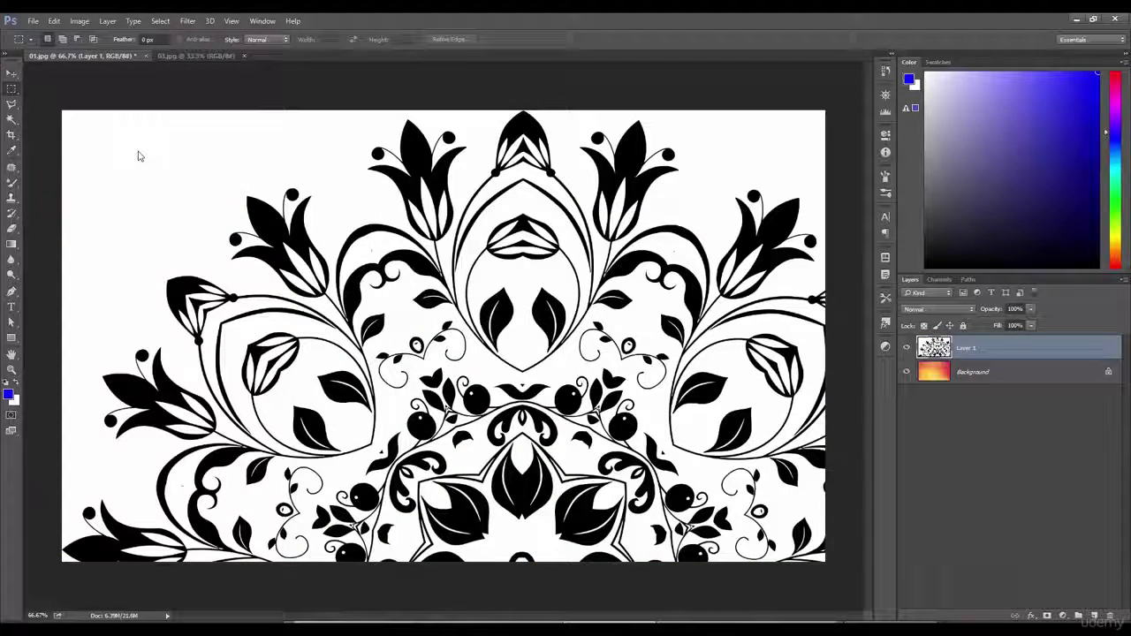
# Compare the pasted ornament with 03.jpg, and toggle Layer 1's visibility off and on to check the background underneath
pyautogui.click(174, 54)
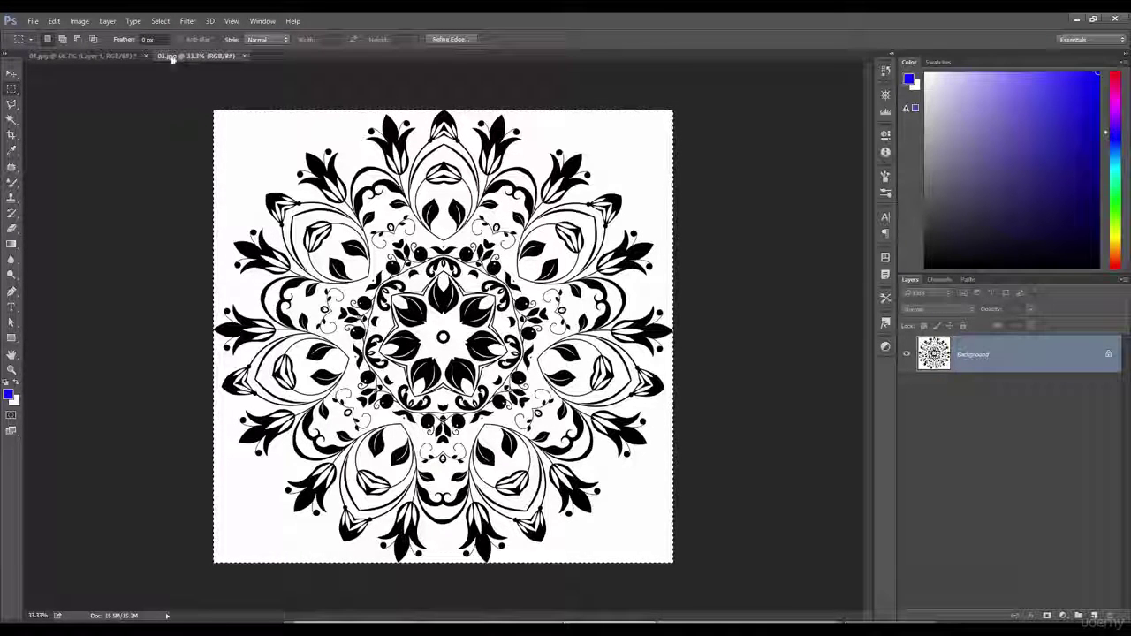
pyautogui.click(116, 55)
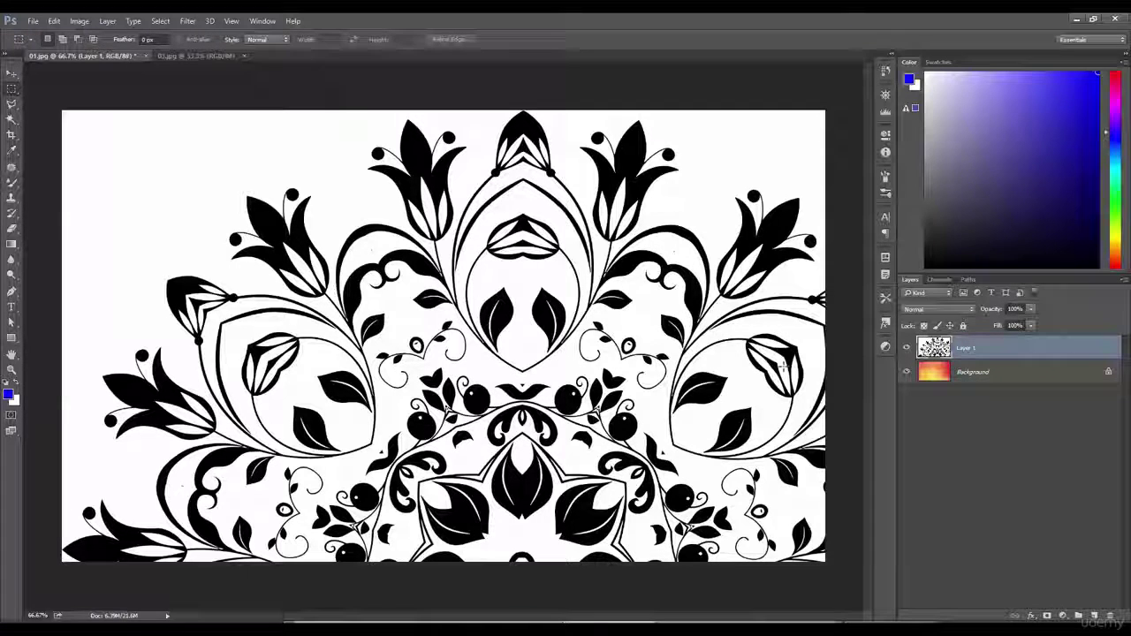
pyautogui.hotkey('ctrl', '-')
pyautogui.hotkey('ctrl', '-')
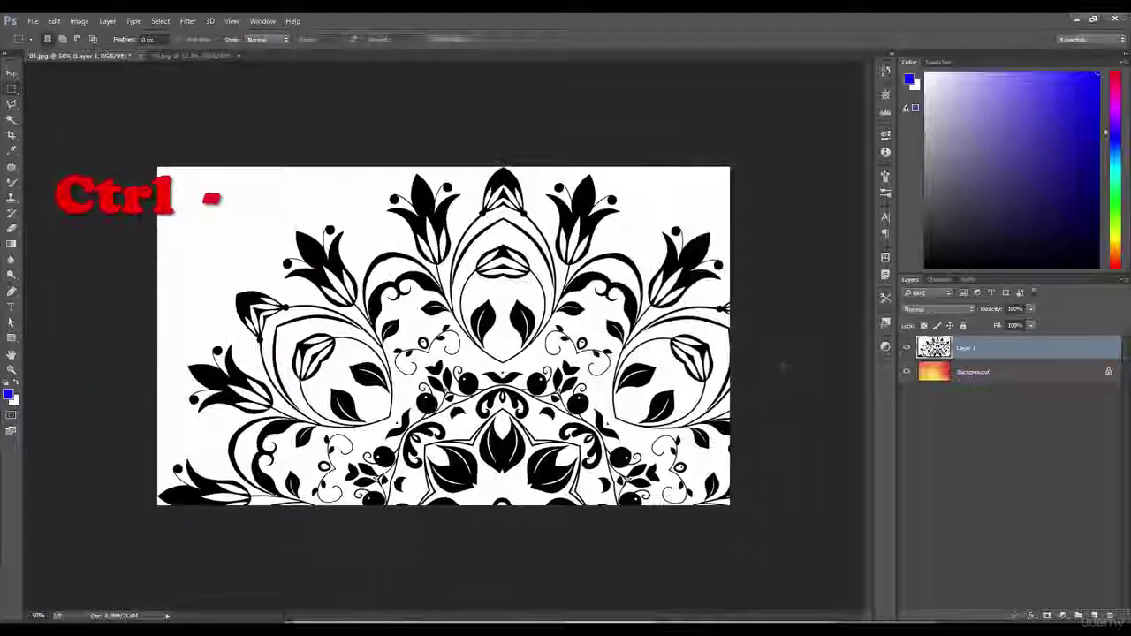
pyautogui.hotkey('ctrl', '-')
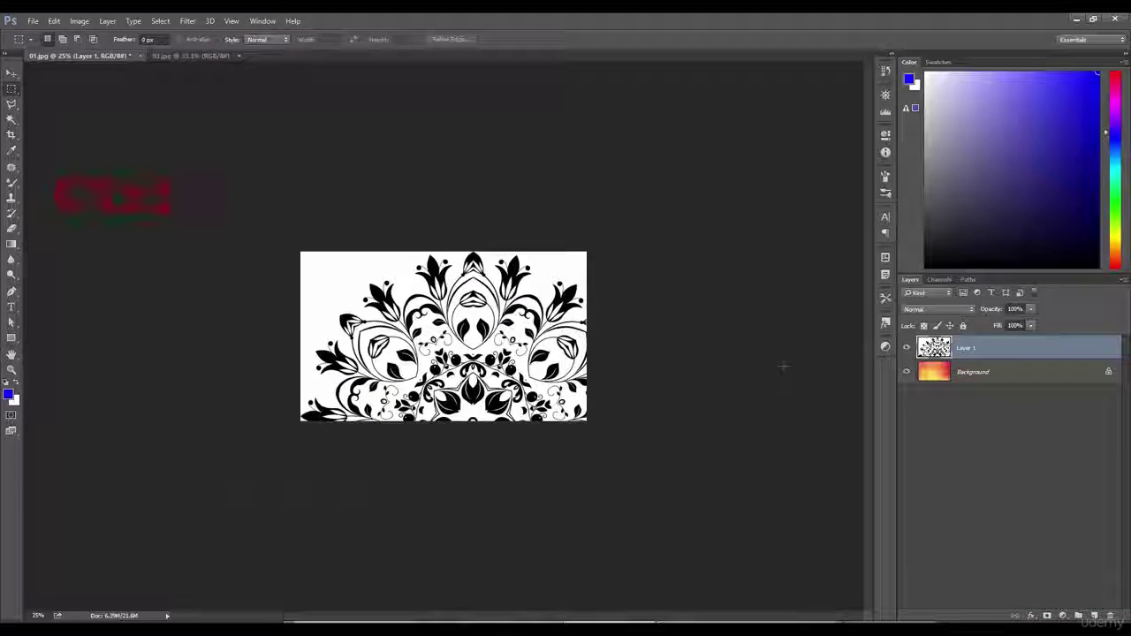
pyautogui.hotkey('ctrl', '-')
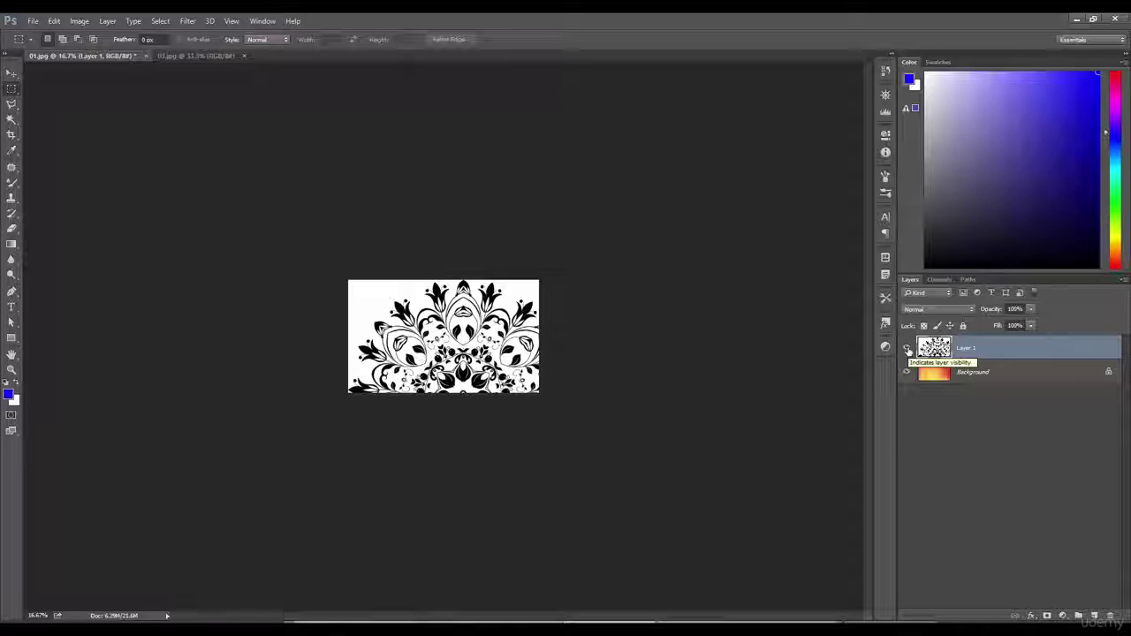
pyautogui.click(906, 349)
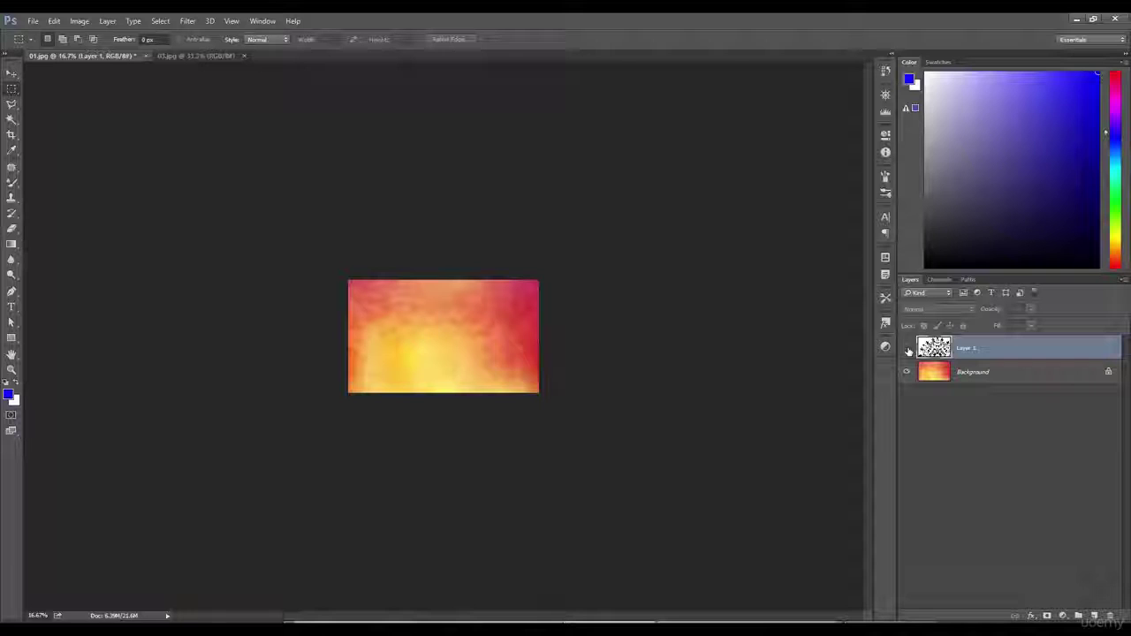
pyautogui.click(907, 350)
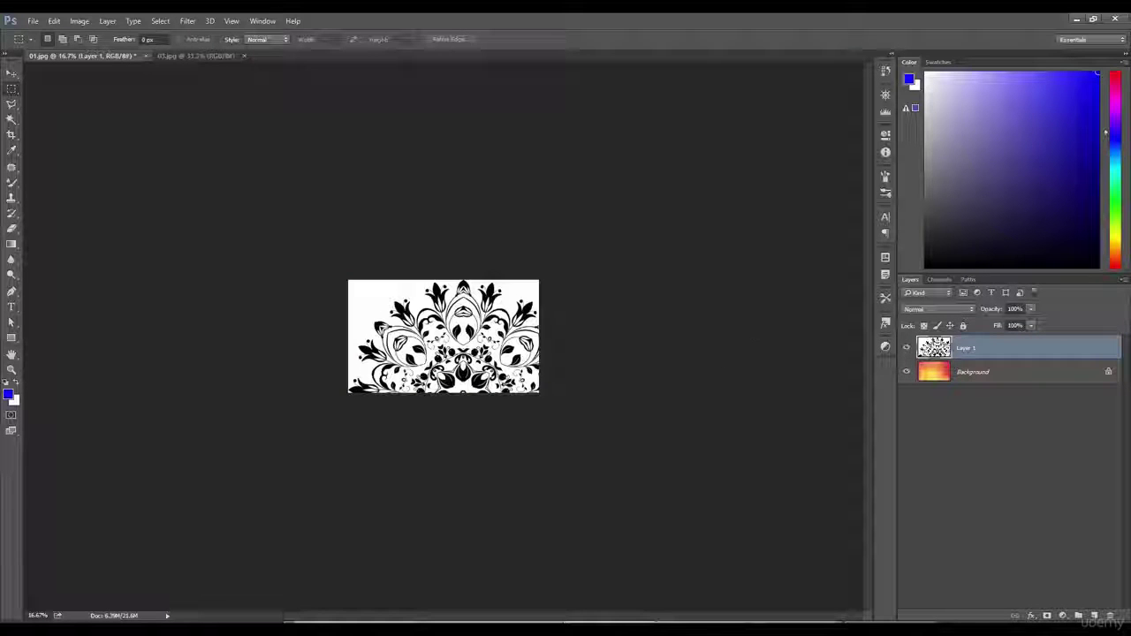
# Shrink Layer 1's ornament with Free Transform to about 60.8% width and 40% height, and apply the transformation
pyautogui.click(54, 20)
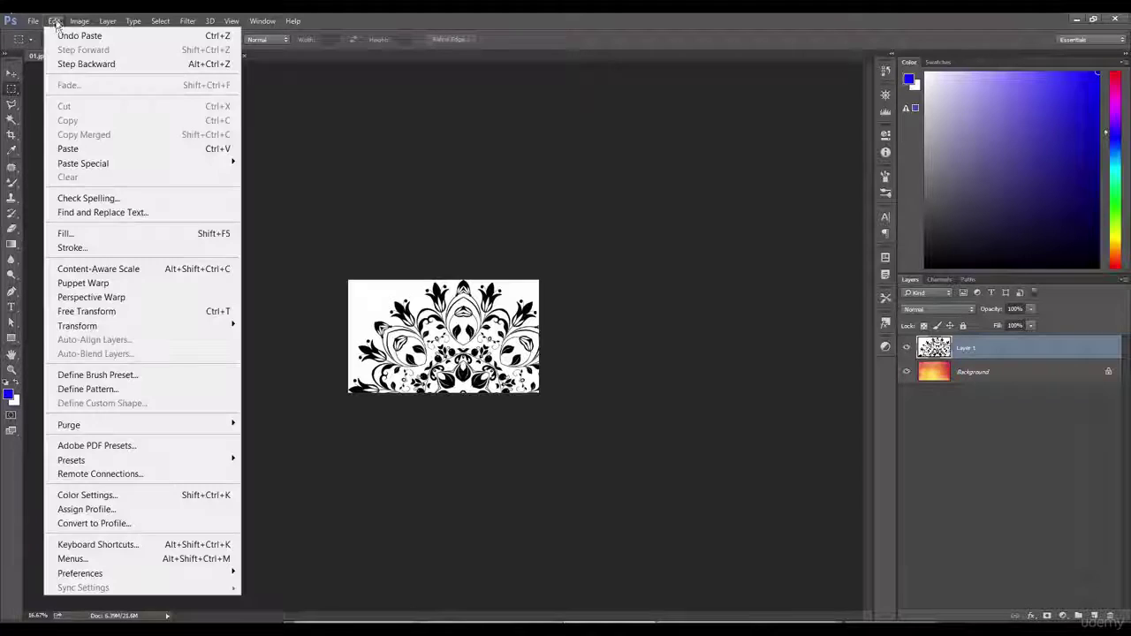
pyautogui.moveTo(180, 325)
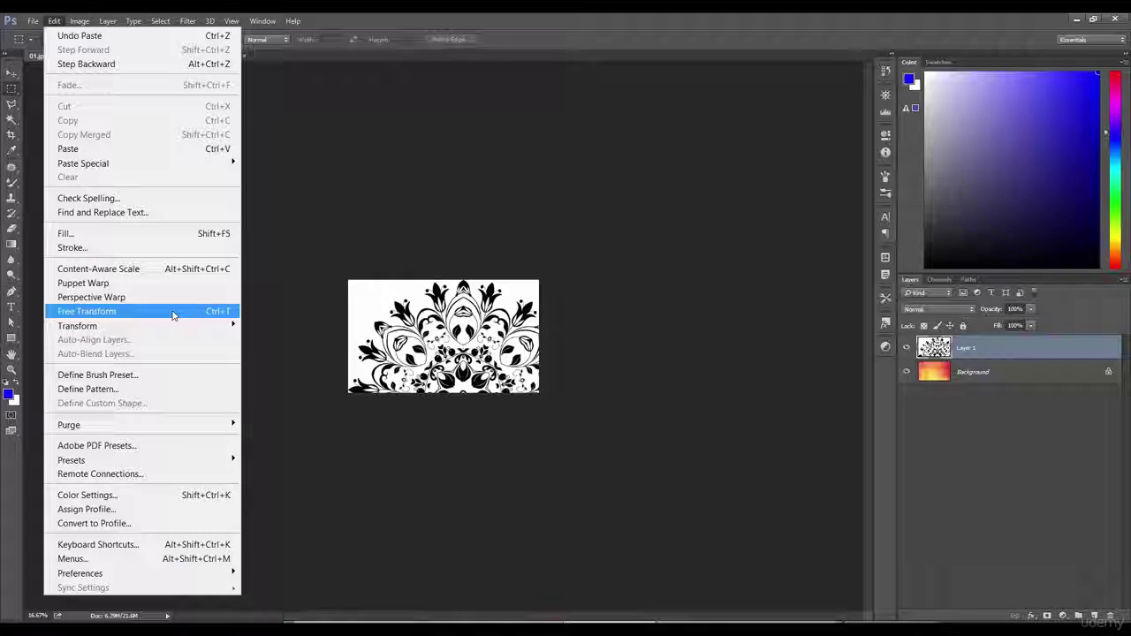
pyautogui.click(173, 313)
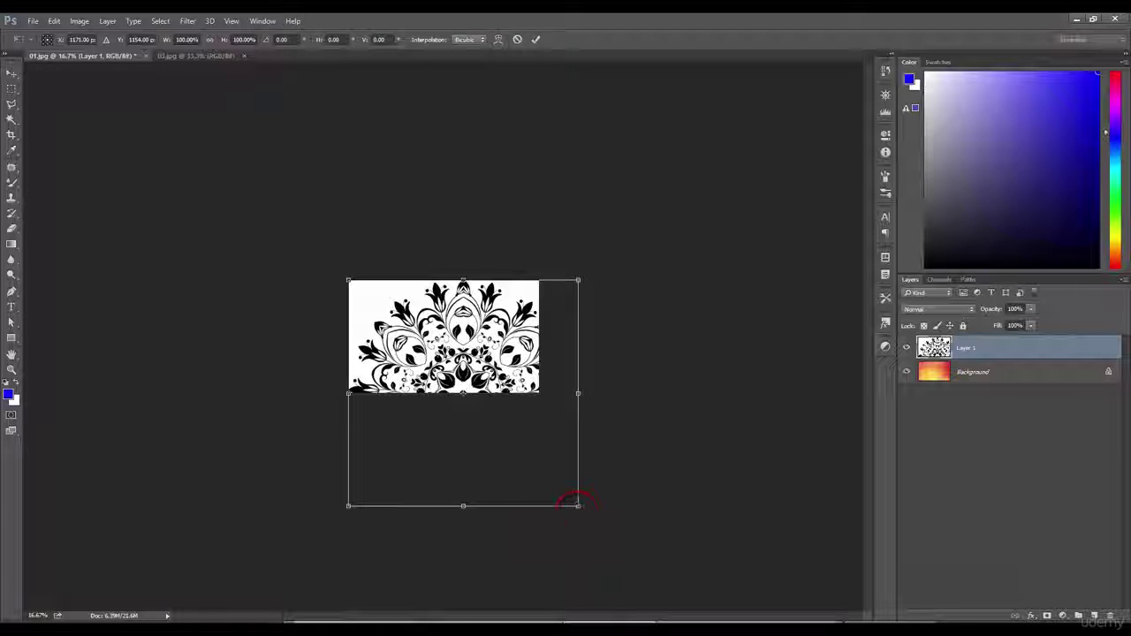
pyautogui.moveTo(578, 506); pyautogui.dragTo(508, 381)
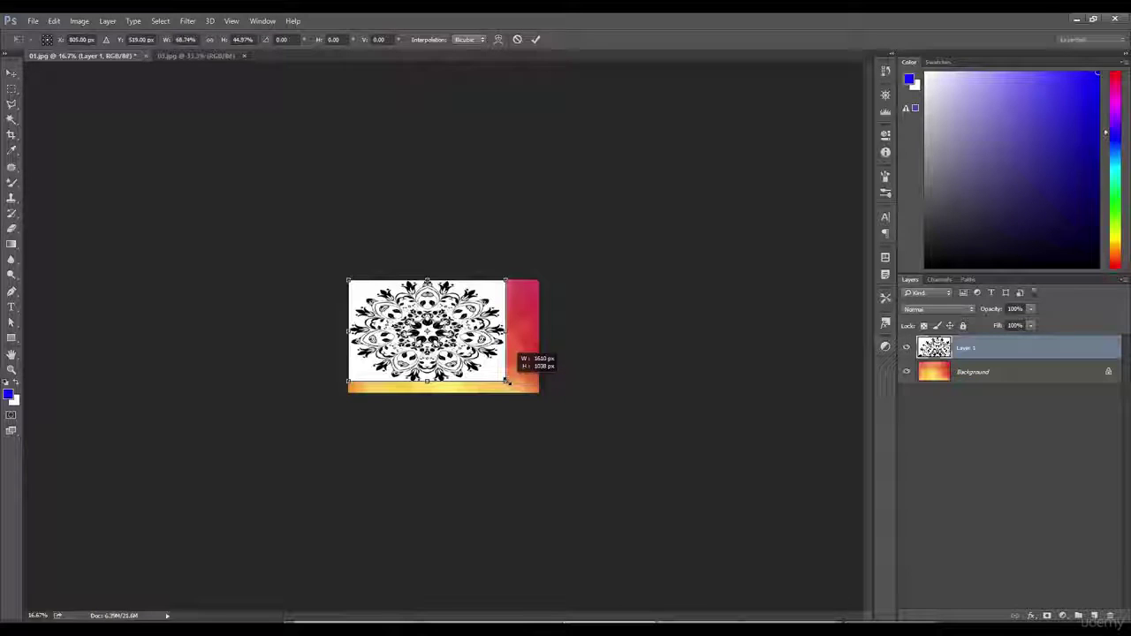
pyautogui.moveTo(511, 381); pyautogui.dragTo(488, 371)
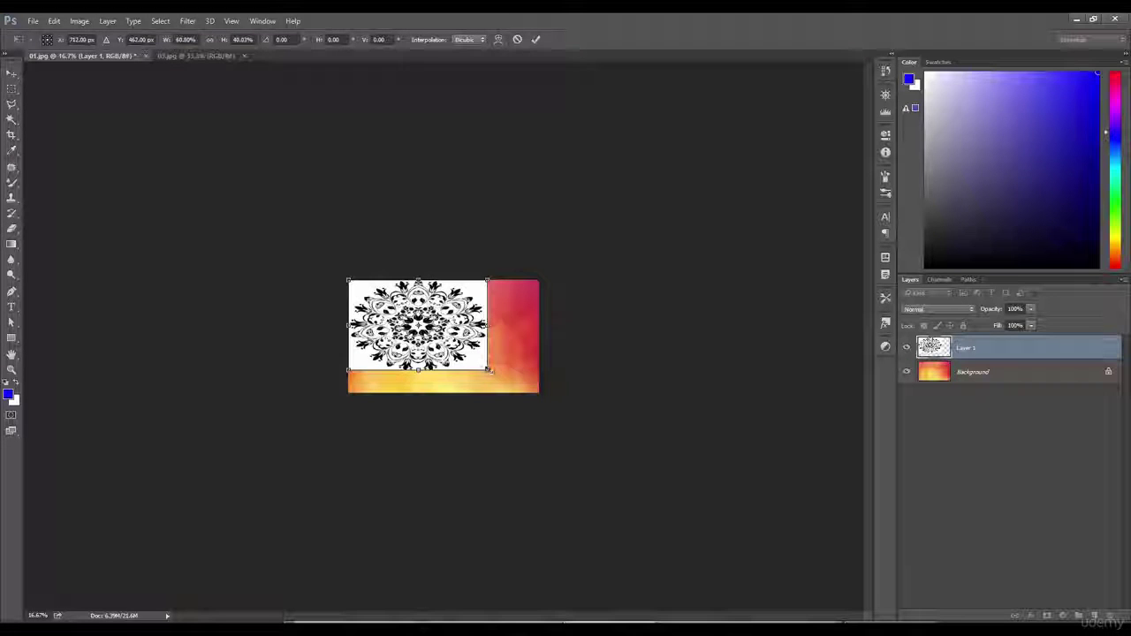
pyautogui.click(535, 41)
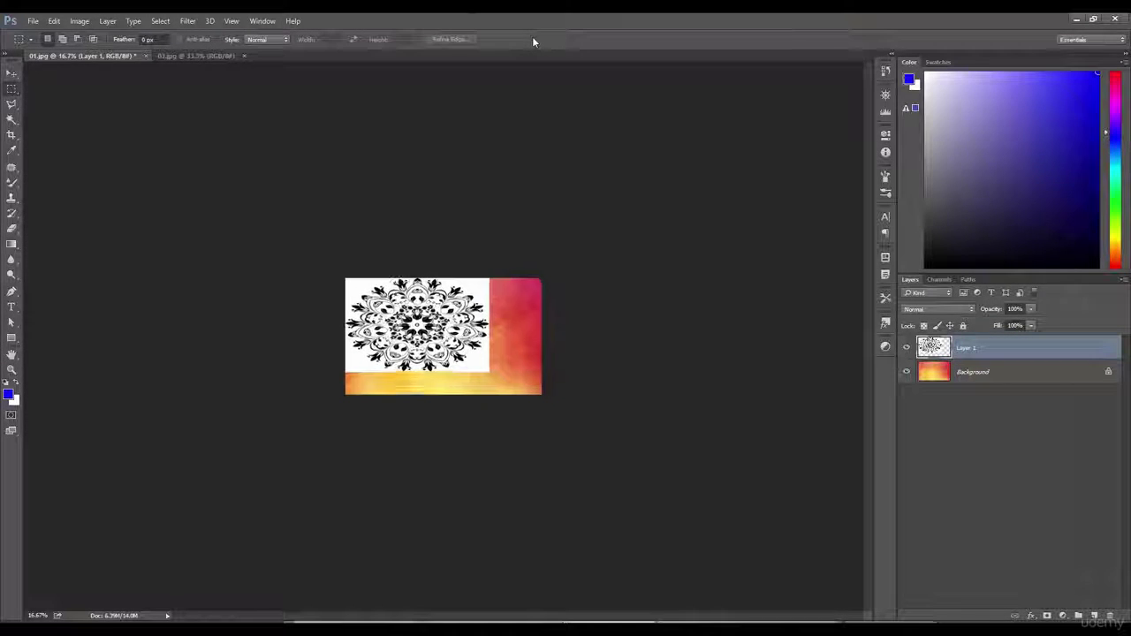
# Fit the canvas to the window and use Free Transform to enlarge the ornament to about 100.91% width and 101.52% height
pyautogui.hotkey('ctrl', '0')
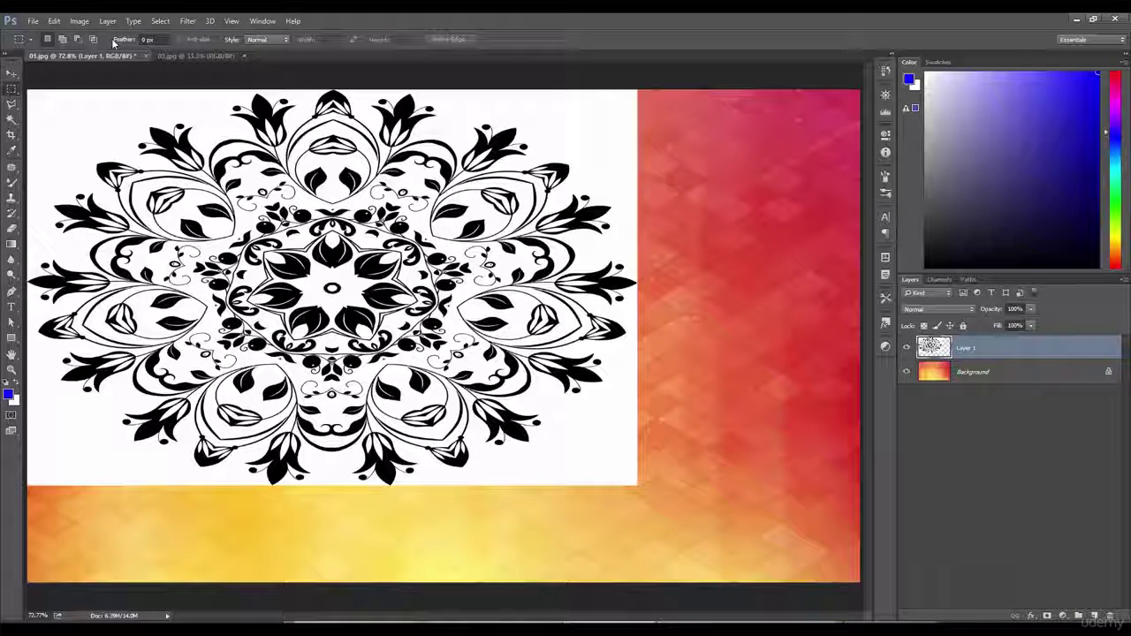
pyautogui.hotkey('ctrl', 't')
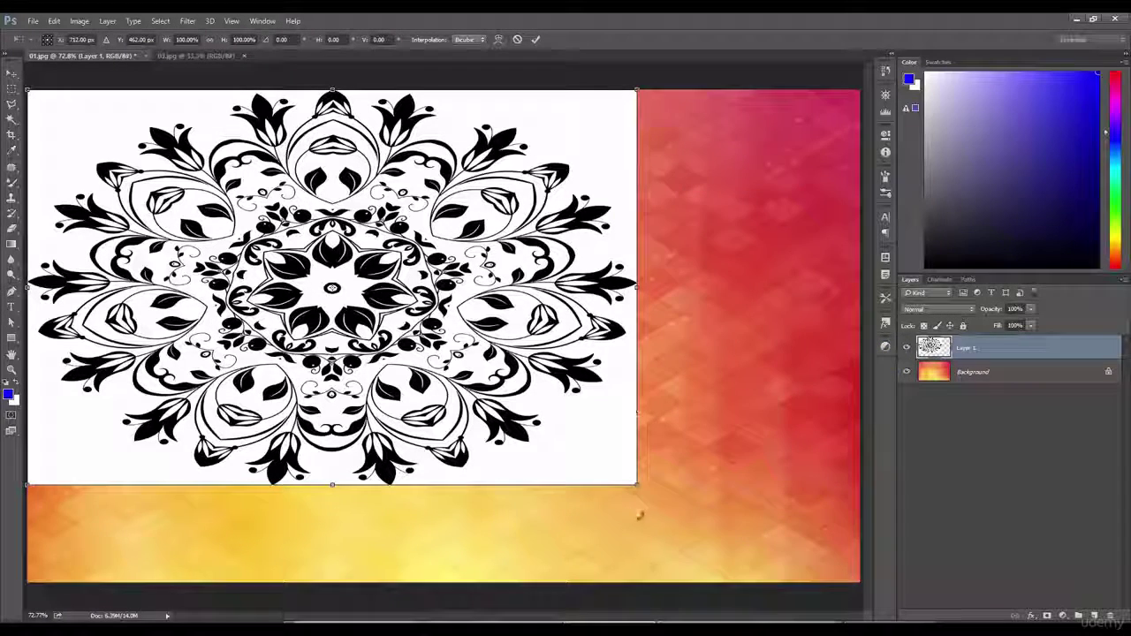
pyautogui.moveTo(636, 484); pyautogui.dragTo(648, 495)
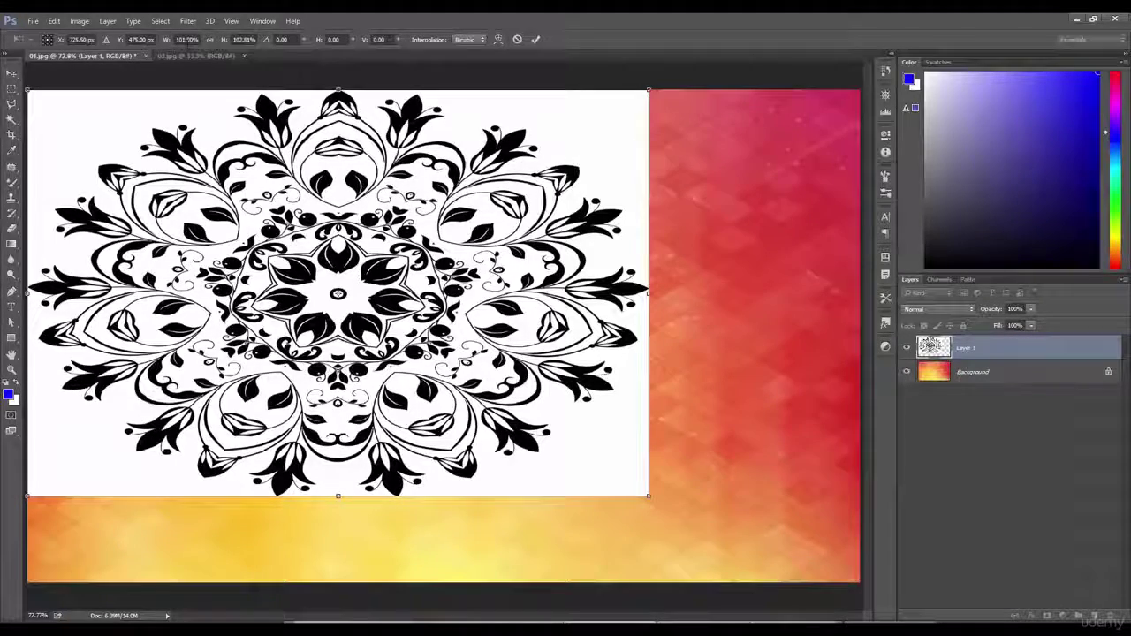
pyautogui.moveTo(649, 501)
pyautogui.mouseDown()
pyautogui.moveTo(668, 515)
pyautogui.moveTo(642, 490)
pyautogui.moveTo(669, 515)
pyautogui.moveTo(645, 496)
pyautogui.mouseUp()
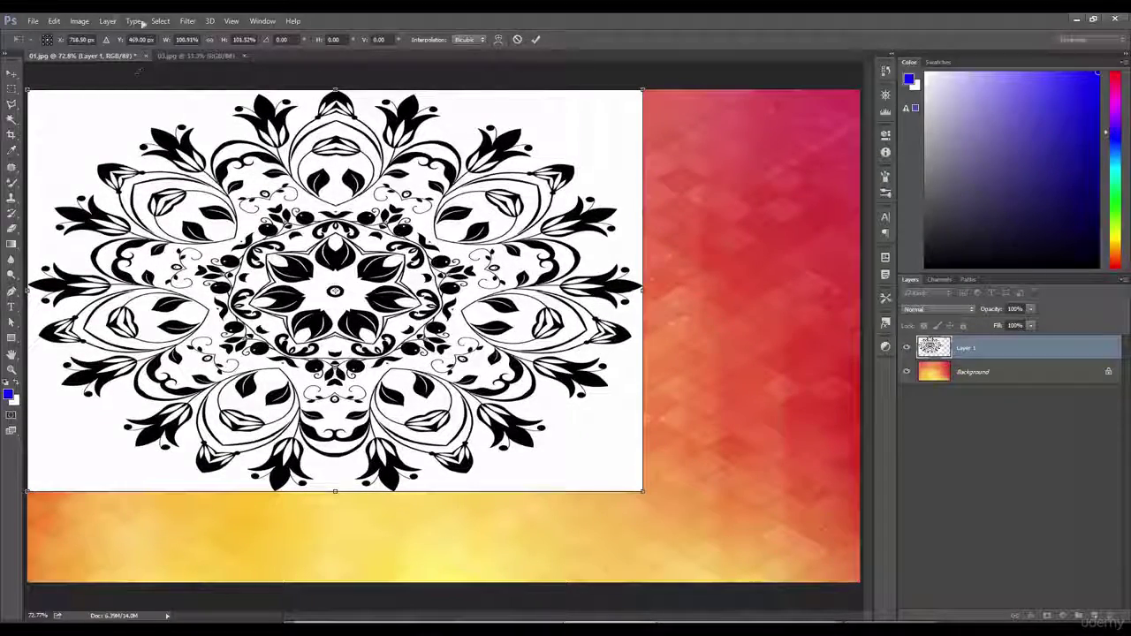
# Adjust the ornament's transform width in 1% increments, down to 98.91% and back up to 99.91%
pyautogui.click(188, 39)
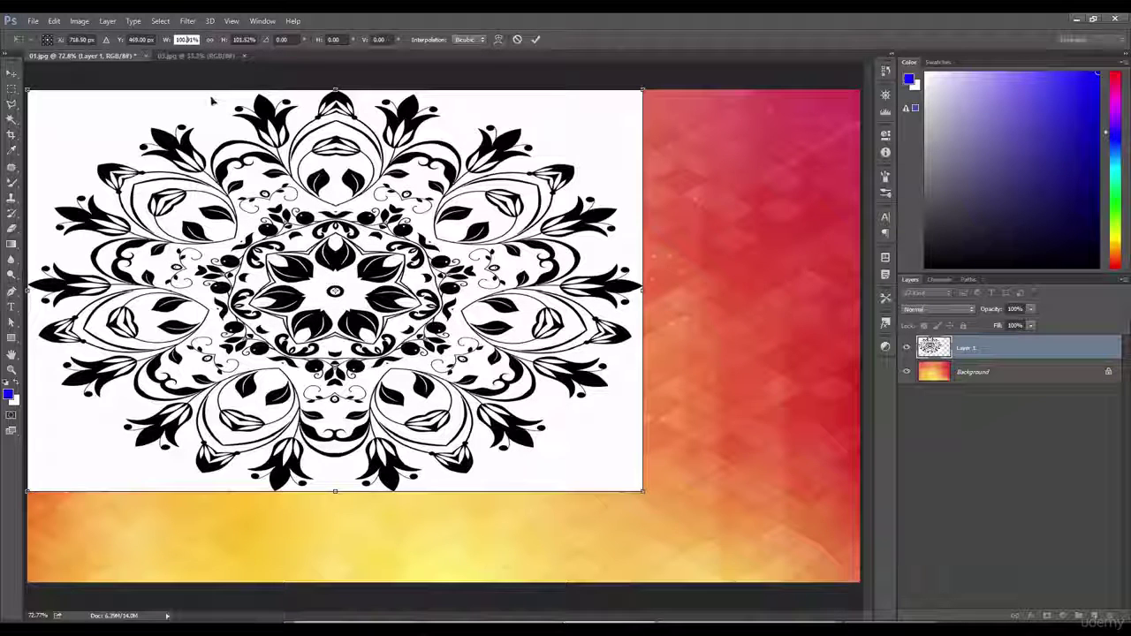
pyautogui.write('100')
pyautogui.press('Return')
pyautogui.press('Down')
pyautogui.press('Down')
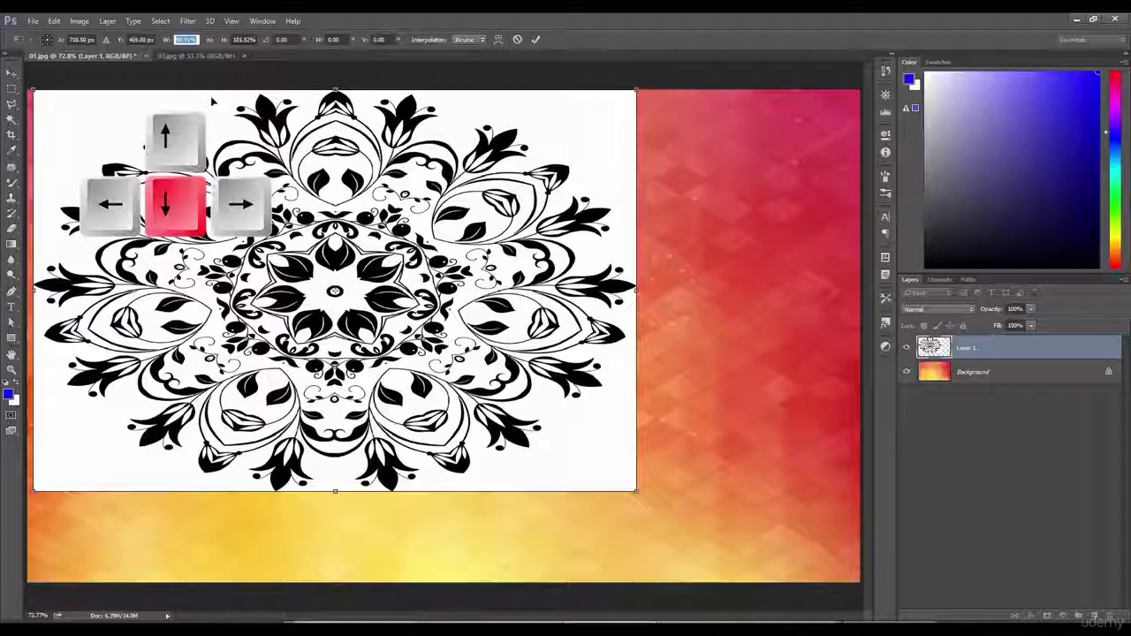
pyautogui.press('Up')
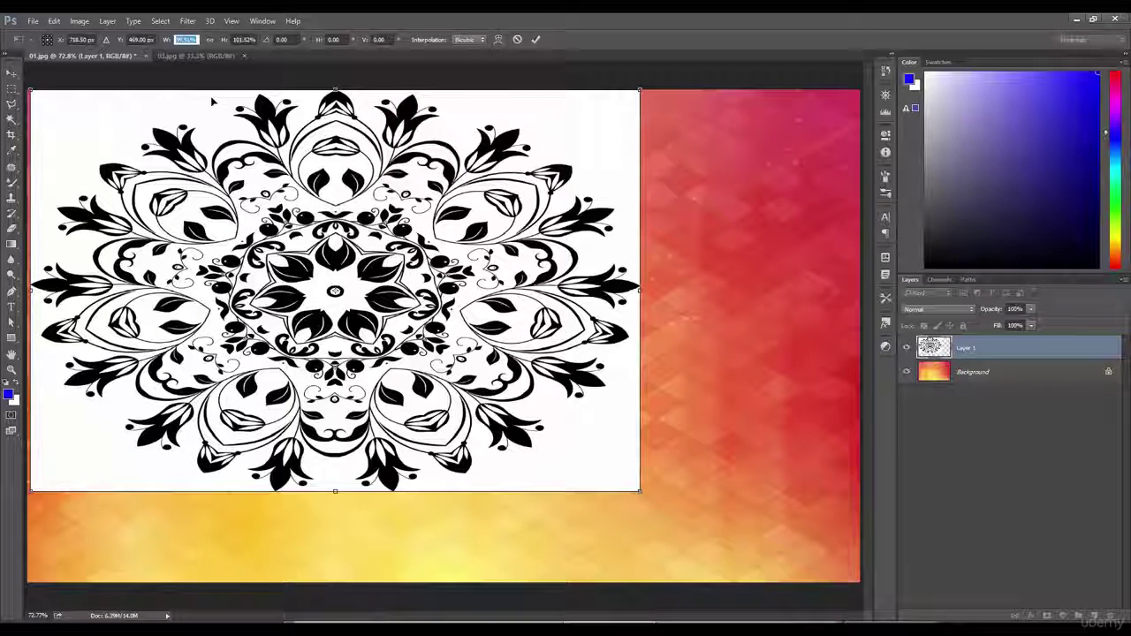
pyautogui.press('Up')
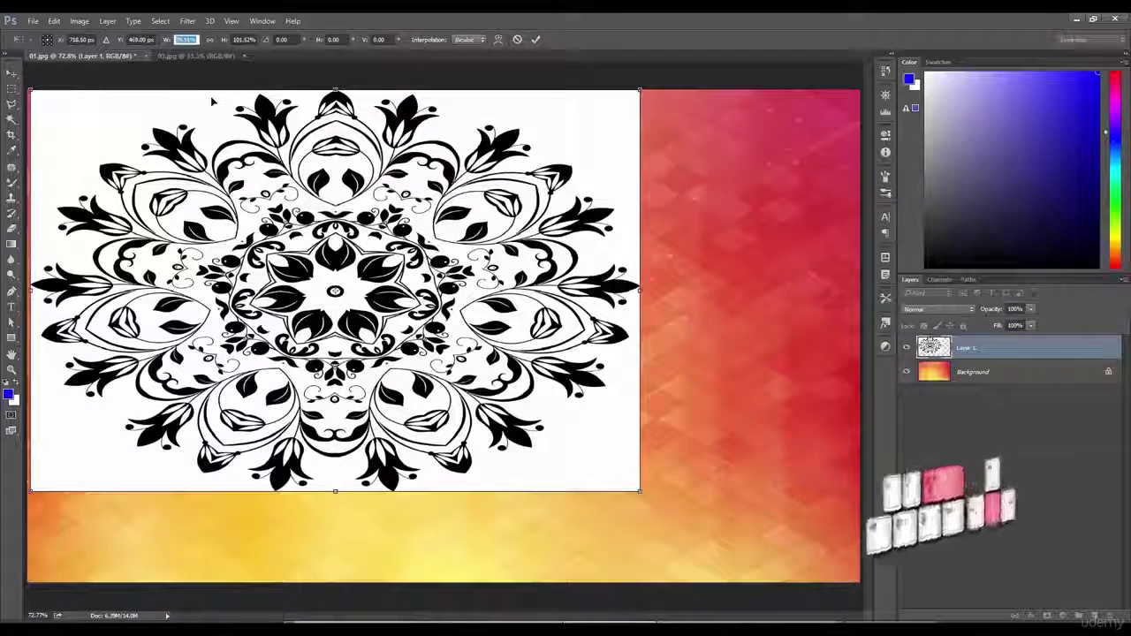
# Reduce the ornament's width to 79.91% in 10% increments, and raise it back to 99.91% the same way
pyautogui.hotkey('shift', 'Down')
pyautogui.hotkey('shift', 'Down')
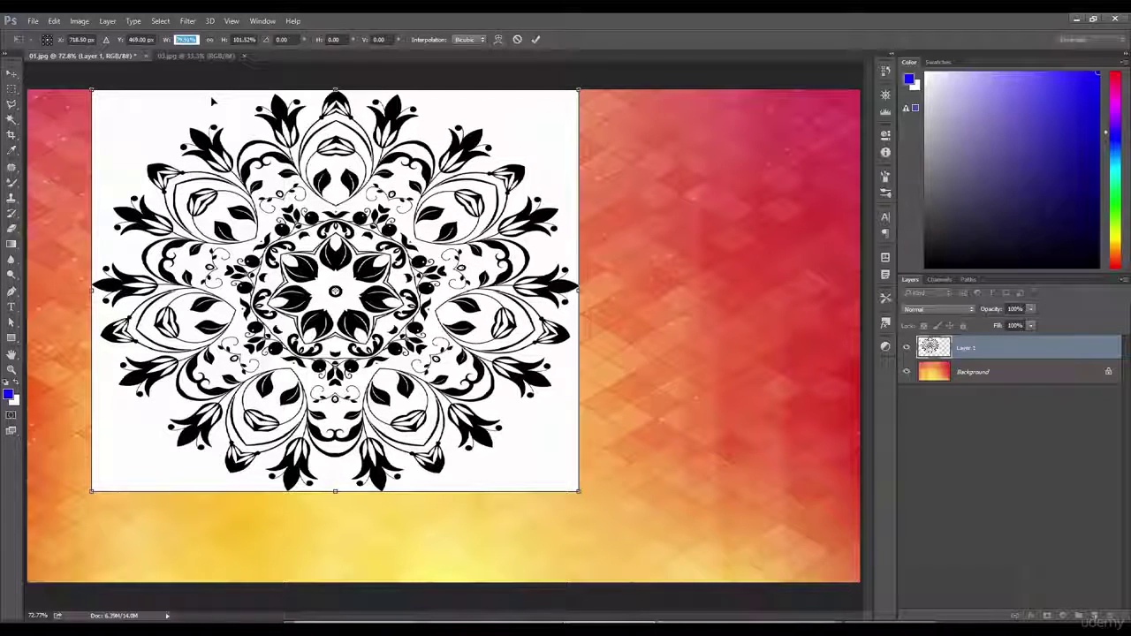
pyautogui.hotkey('shift', 'Up')
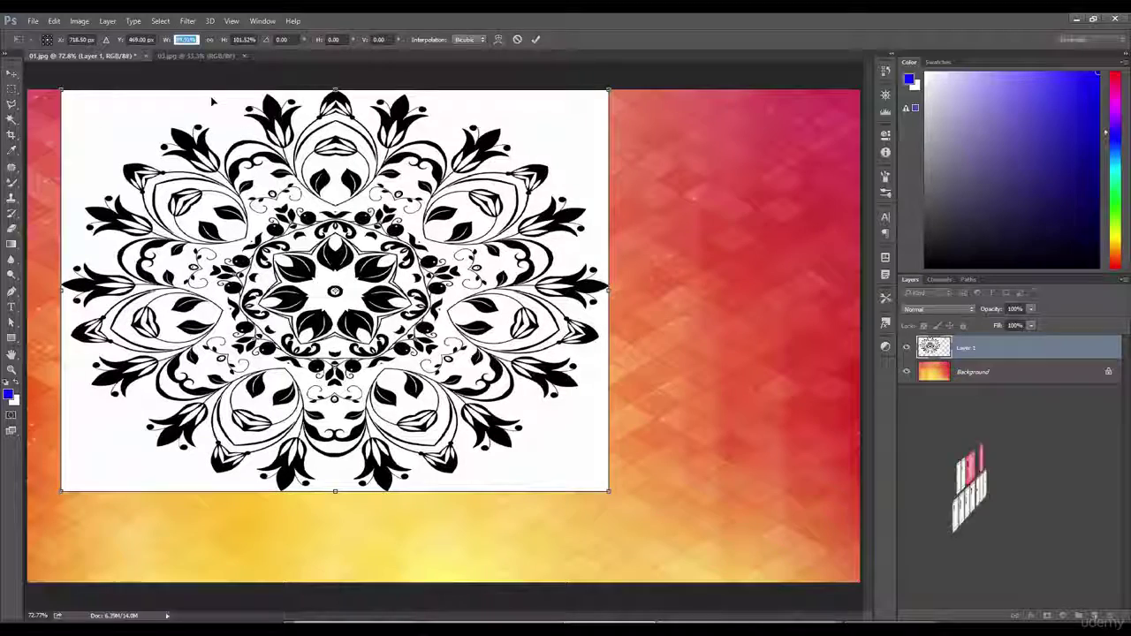
pyautogui.hotkey('shift', 'Up')
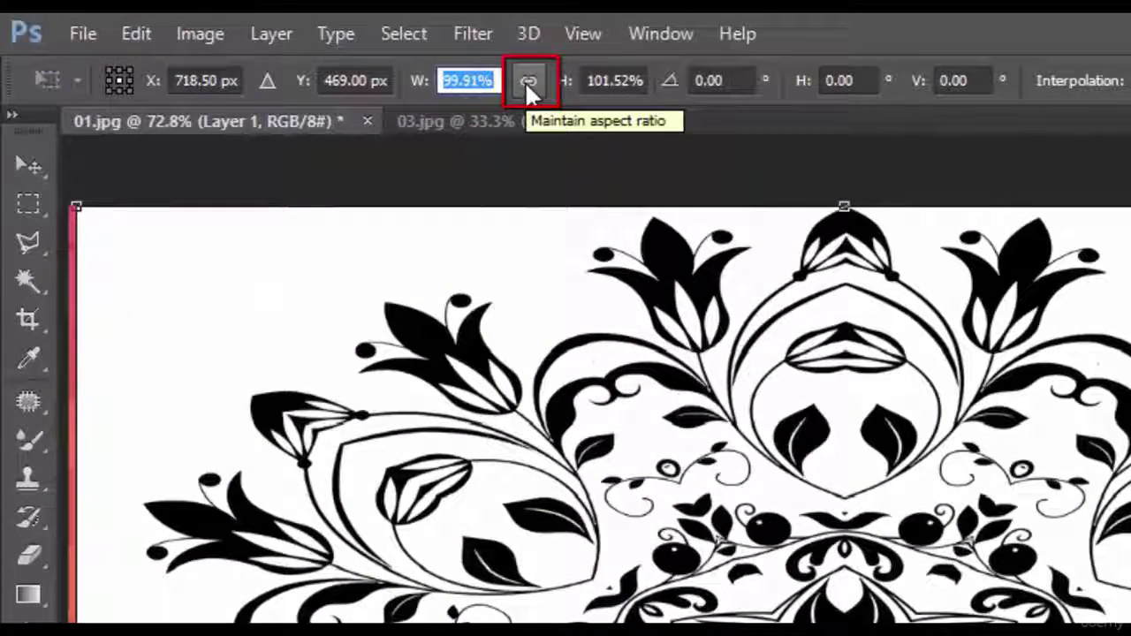
# Link width and height to maintain the aspect ratio, scale the ornament to 79.91% and back to 99.91% in 10% increments, and apply the transformation
pyautogui.click(526, 84)
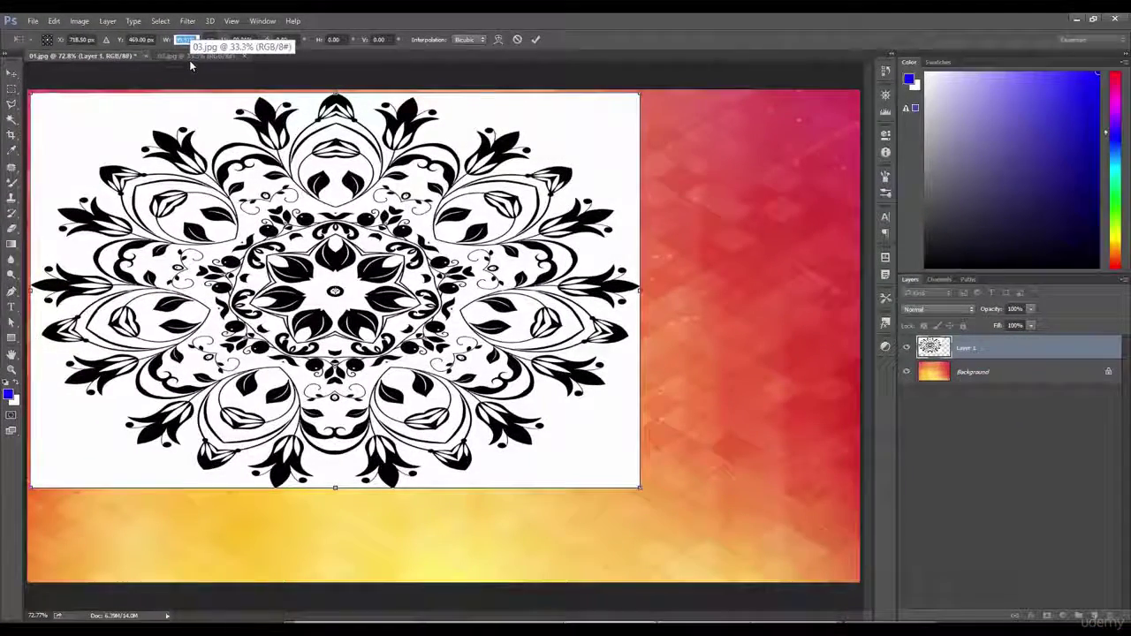
pyautogui.hotkey('shift', 'Down')
pyautogui.hotkey('shift', 'Down')
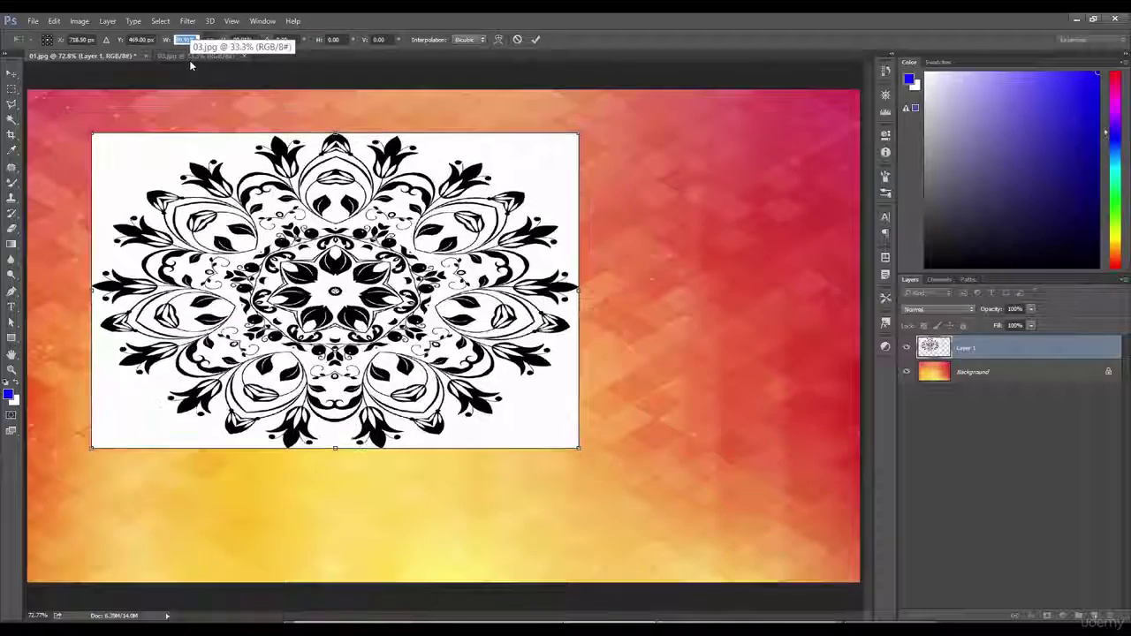
pyautogui.hotkey('shift', 'Up')
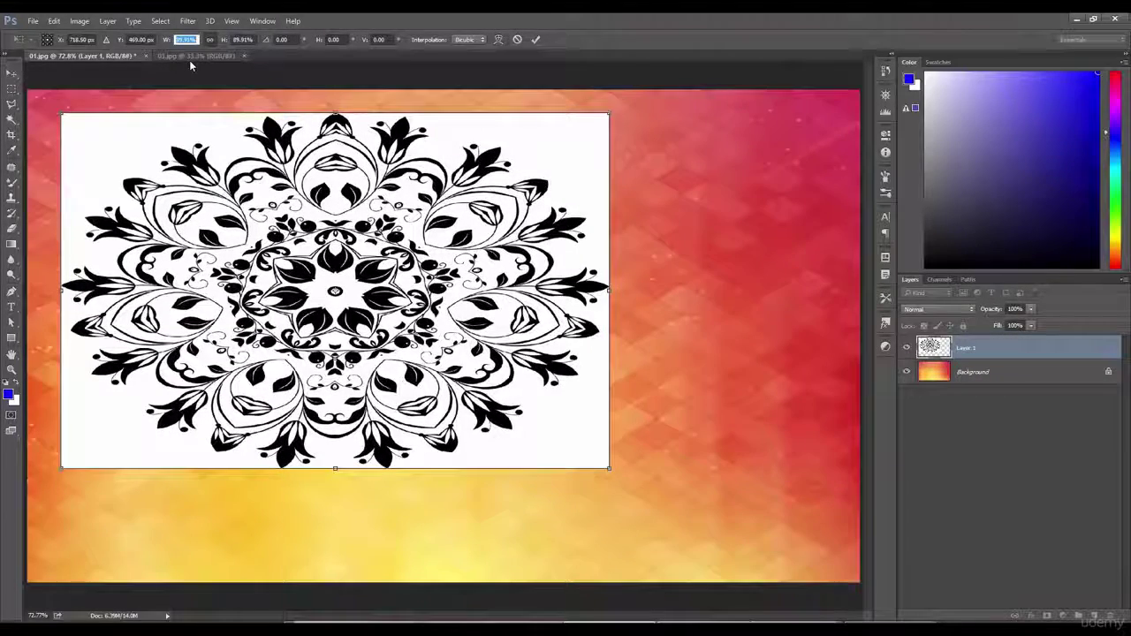
pyautogui.hotkey('shift', 'Up')
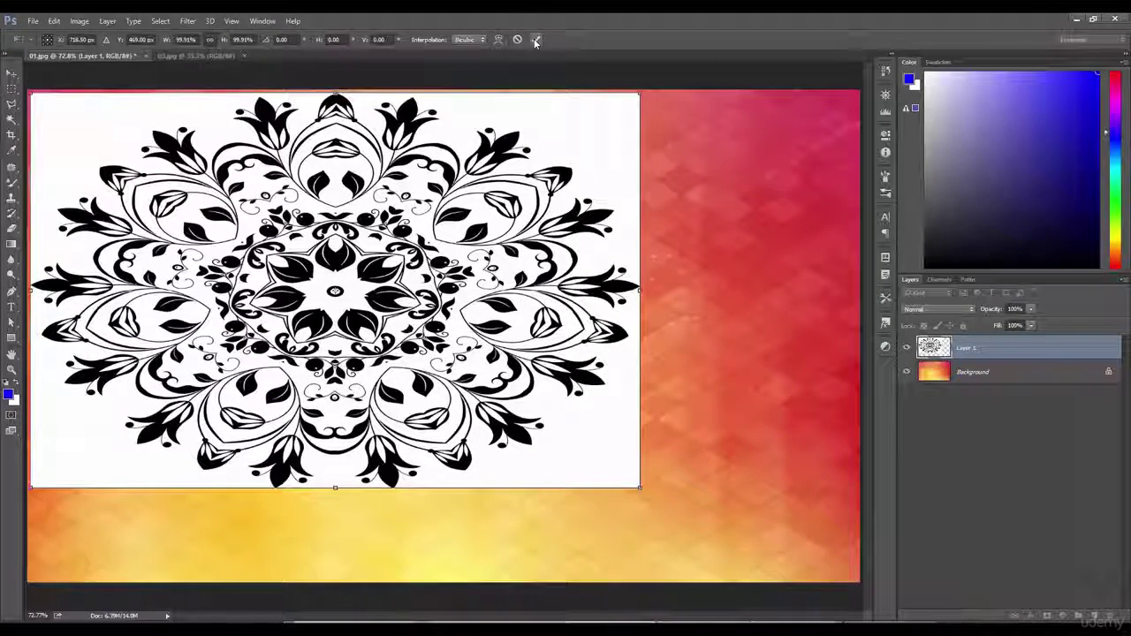
pyautogui.click(536, 41)
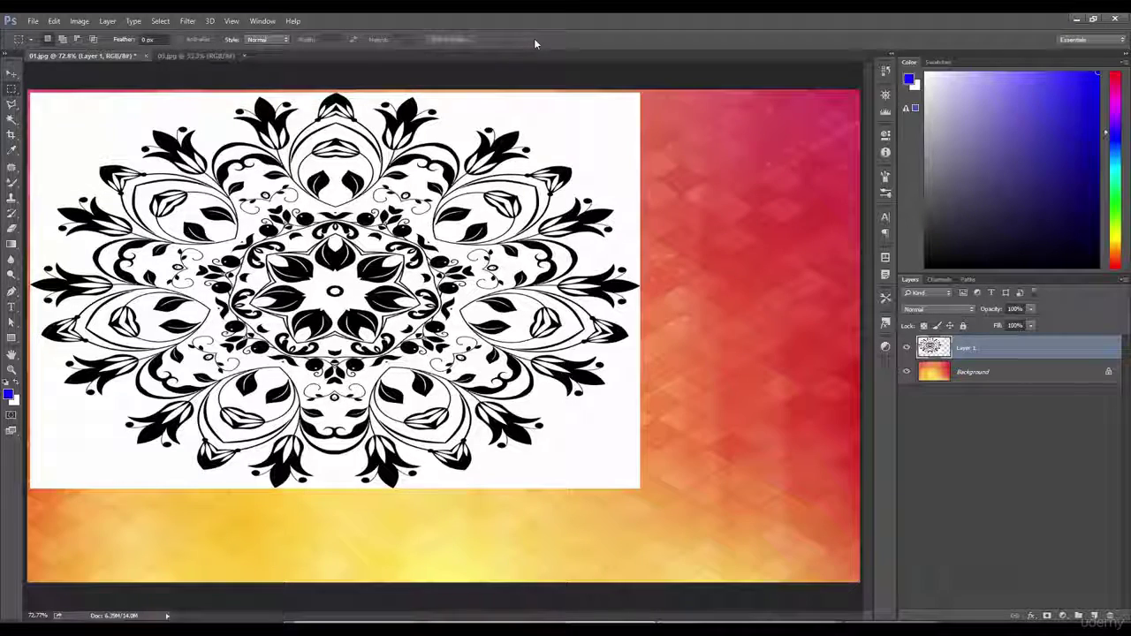